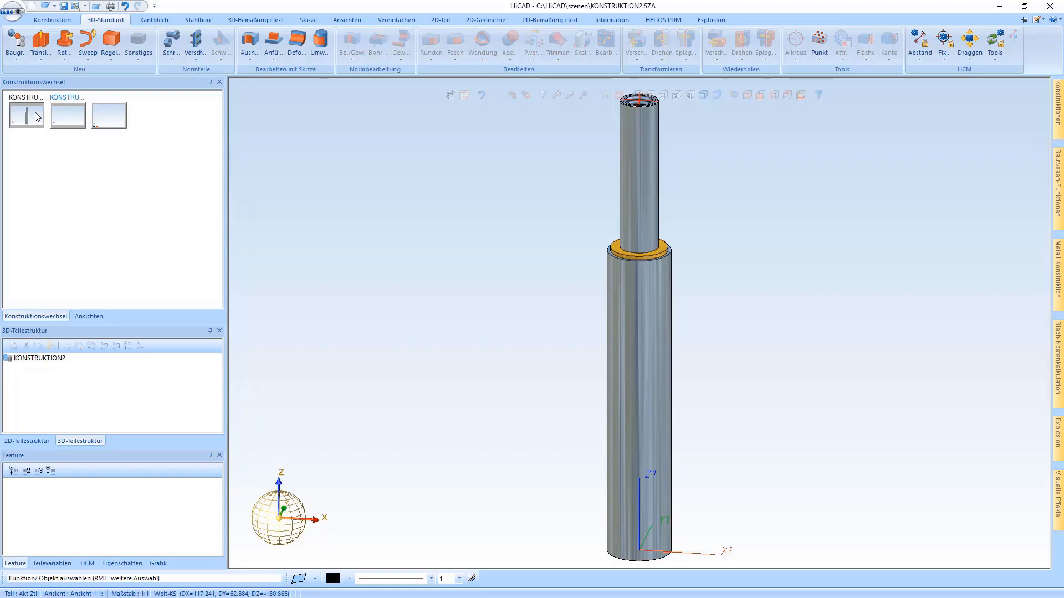
# - Begin a new cylindrical standard solid
pyautogui.click(111, 42)
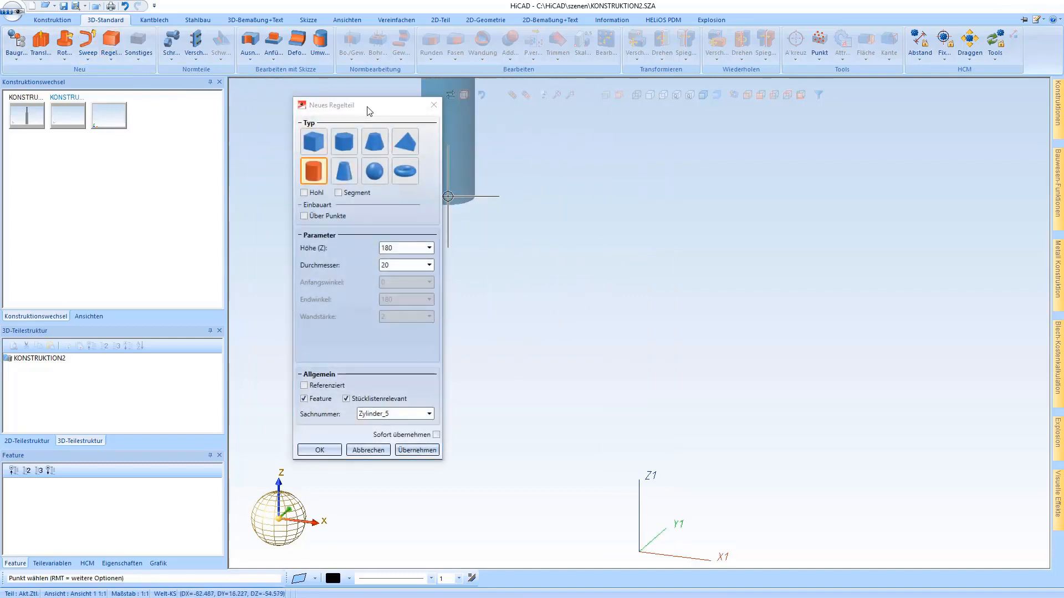
pyautogui.moveTo(370, 111); pyautogui.dragTo(392, 120)
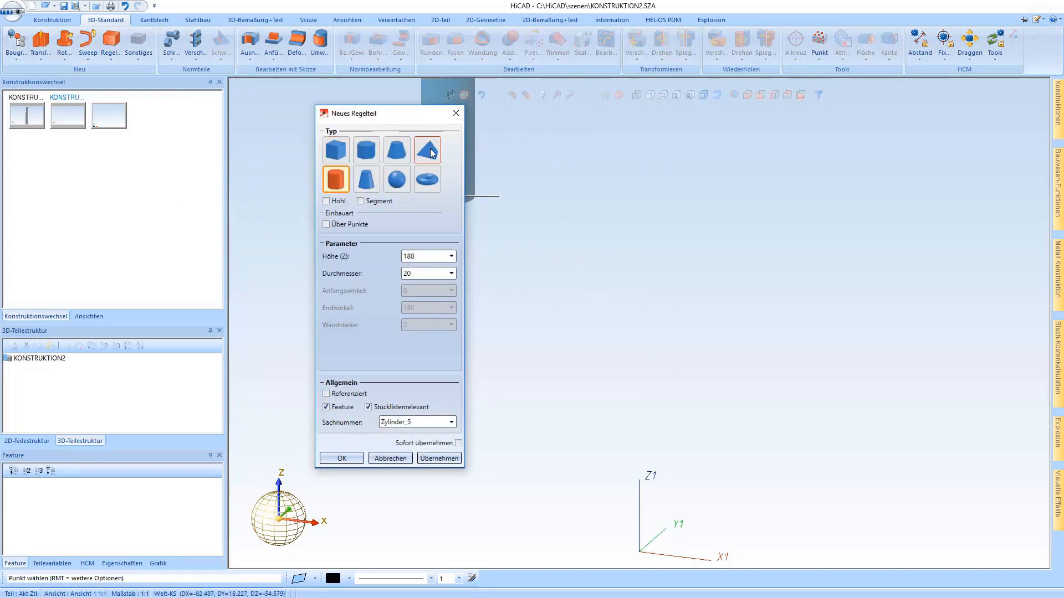
pyautogui.click(326, 201)
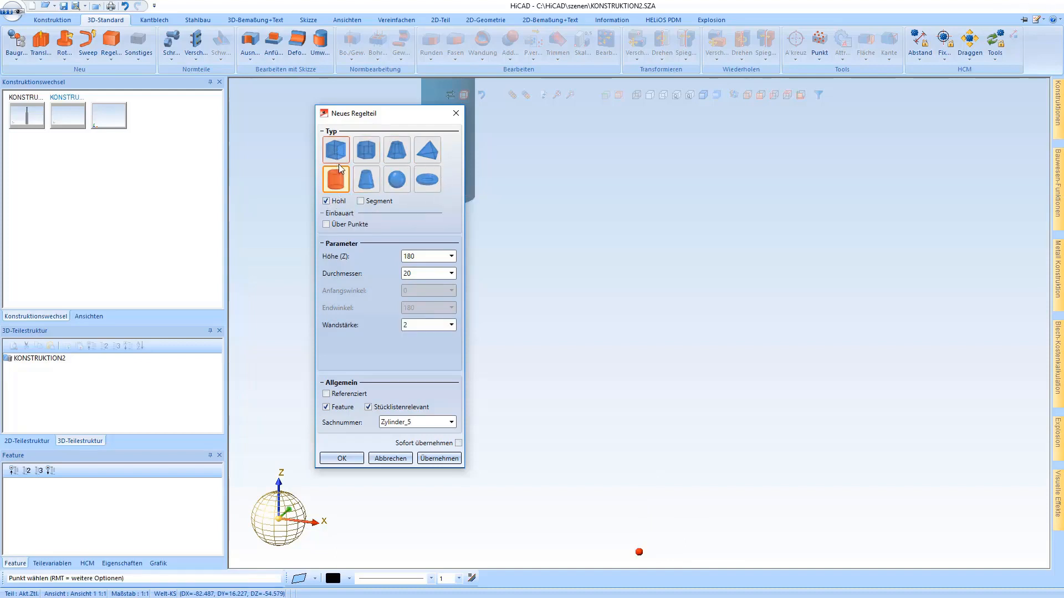
pyautogui.click(360, 201)
pyautogui.click(361, 201)
pyautogui.click(326, 201)
pyautogui.click(366, 180)
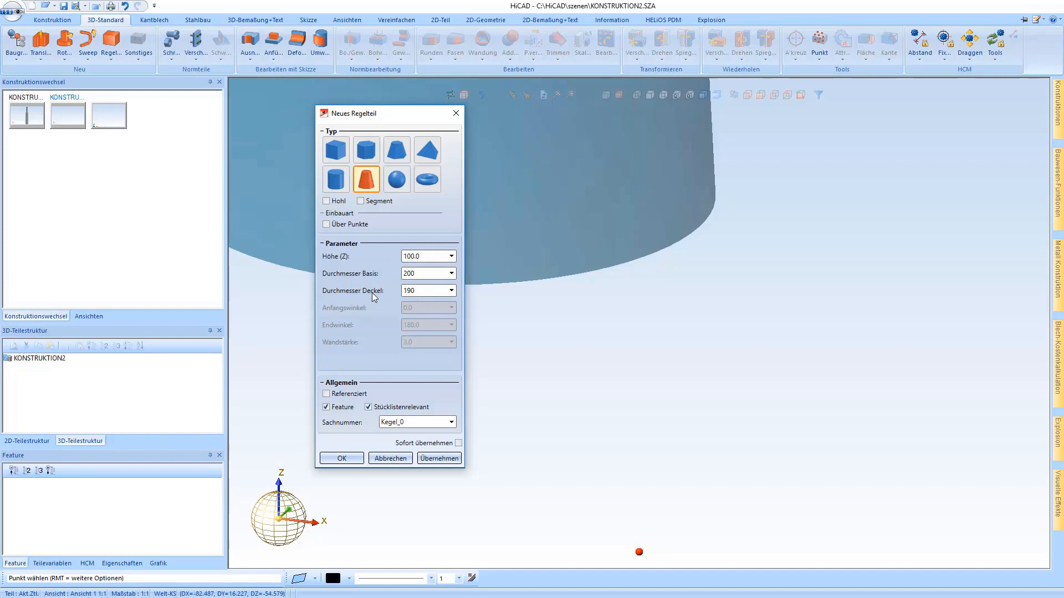
pyautogui.click(335, 189)
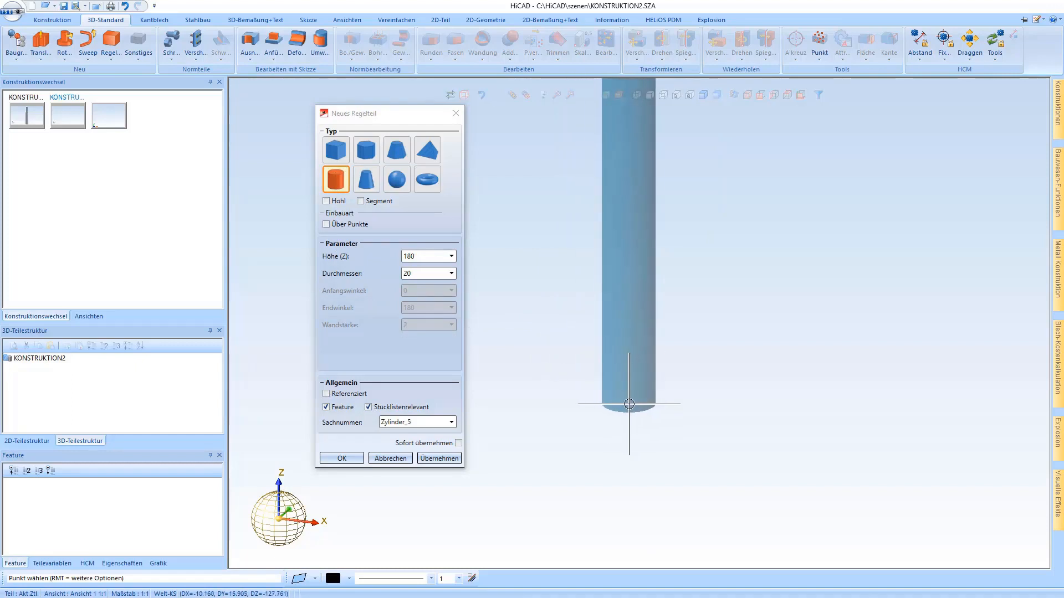
# - Set the centre of the cylinder's bottom face as its fitting point and place it at the origin of the active coordinate system
pyautogui.rightClick(631, 405)
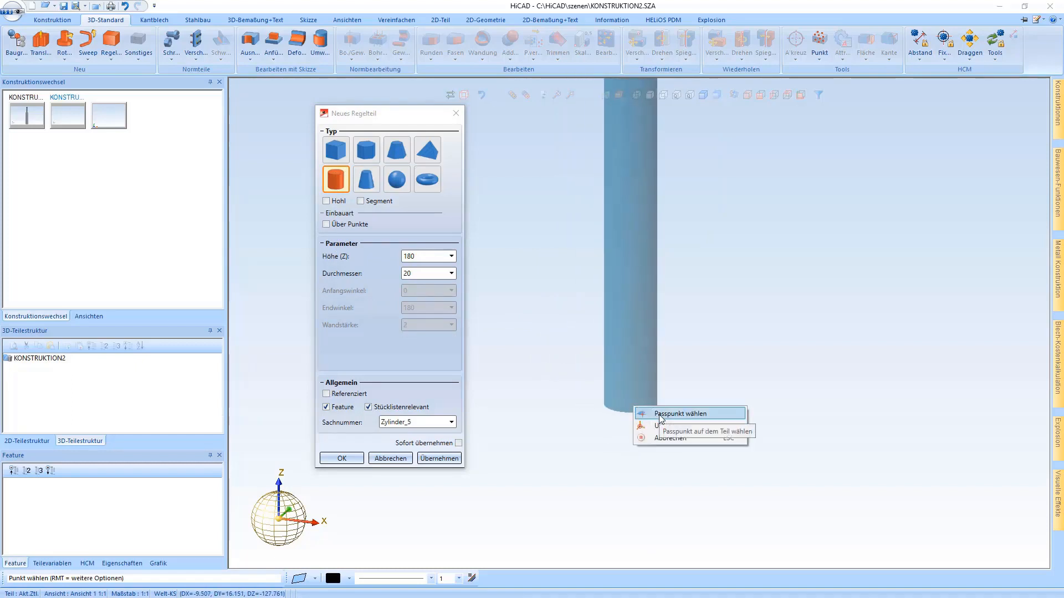
pyautogui.click(661, 413)
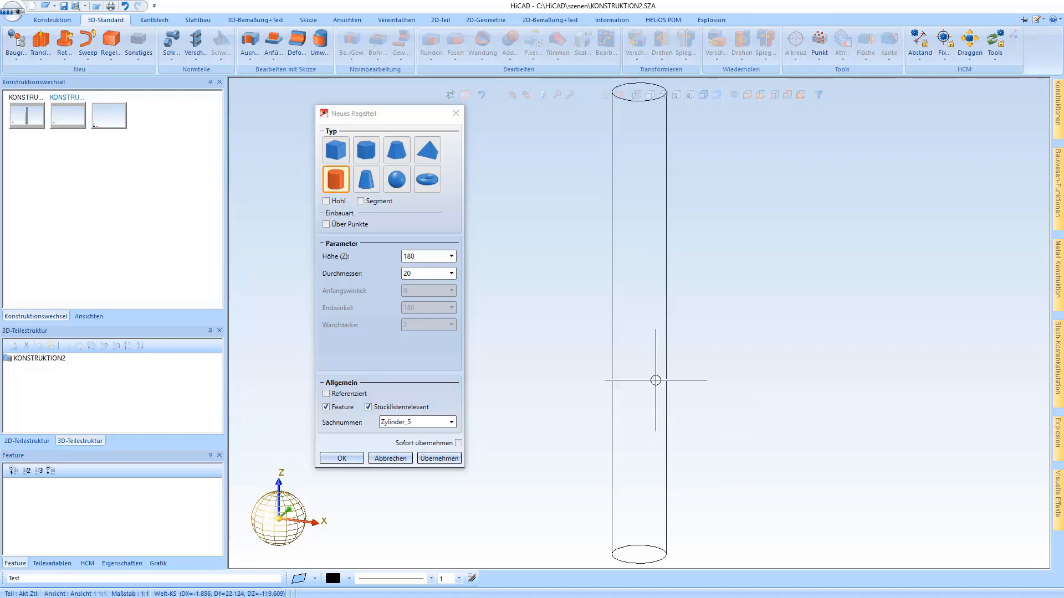
pyautogui.click(636, 101)
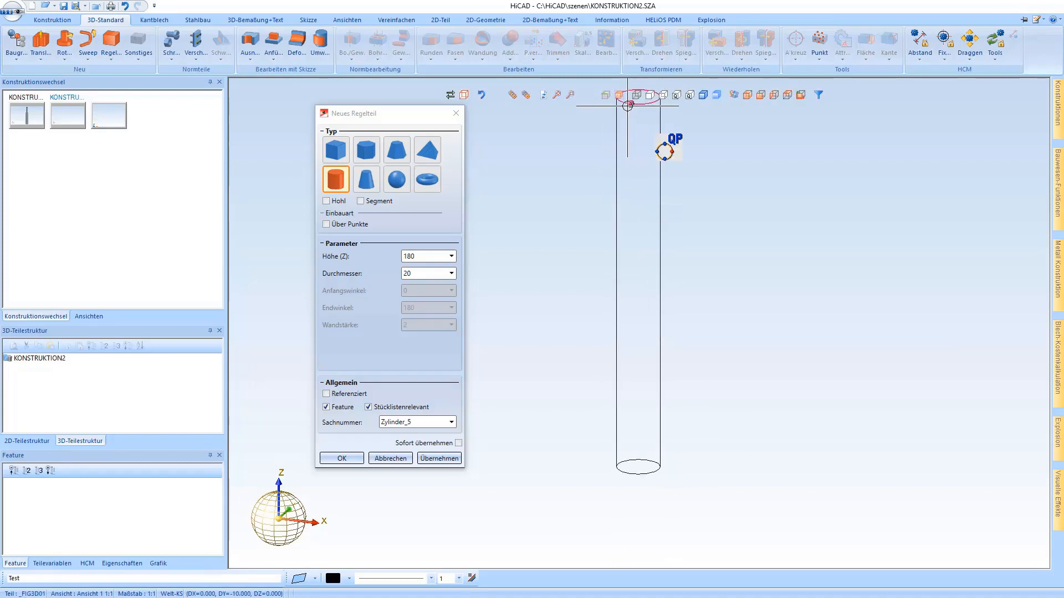
pyautogui.click(636, 104)
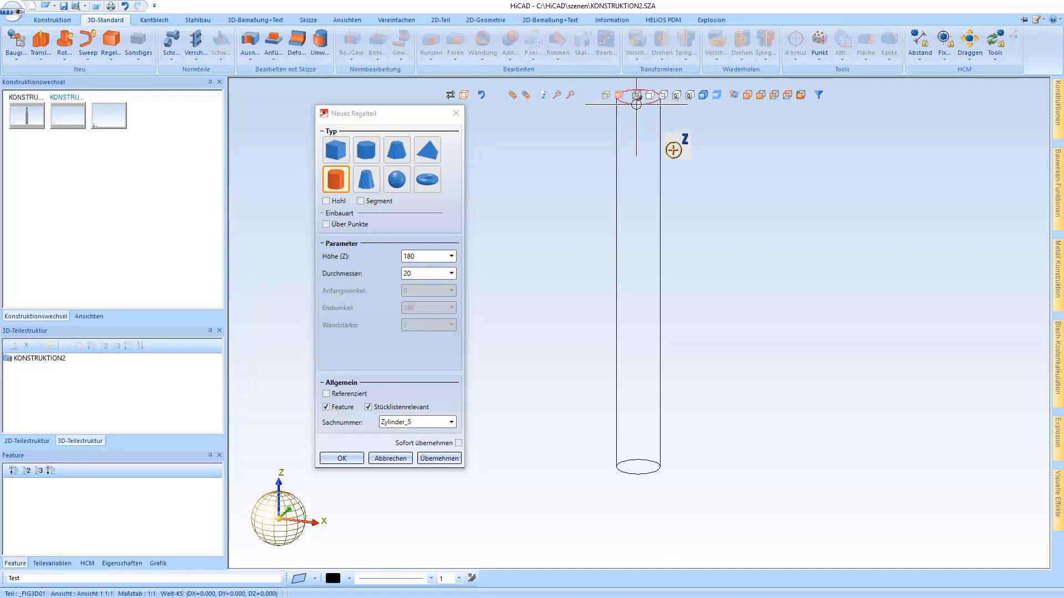
pyautogui.click(645, 474)
pyautogui.rightClick(603, 408)
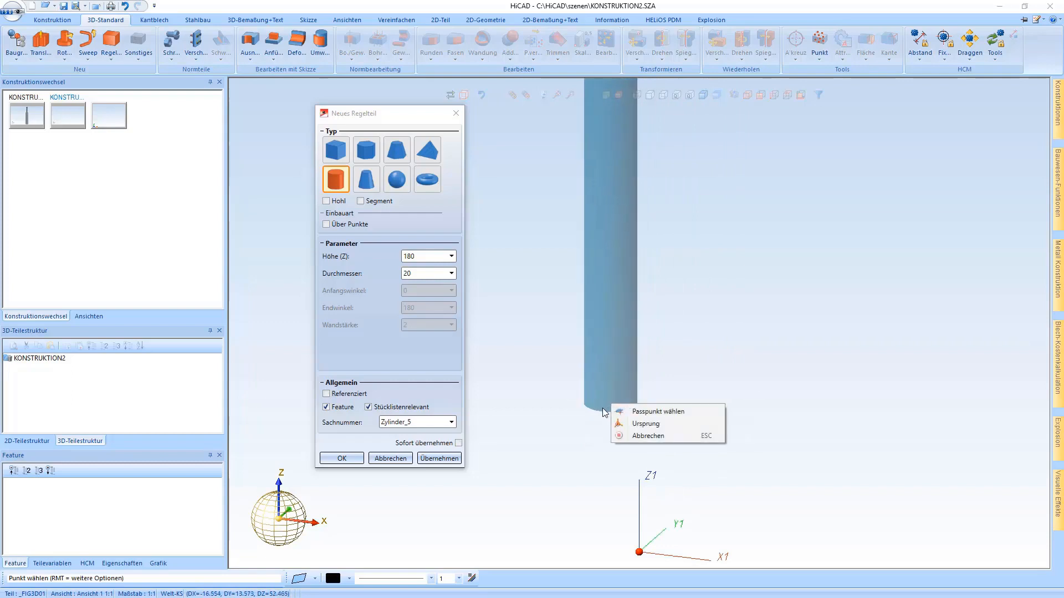
pyautogui.click(648, 424)
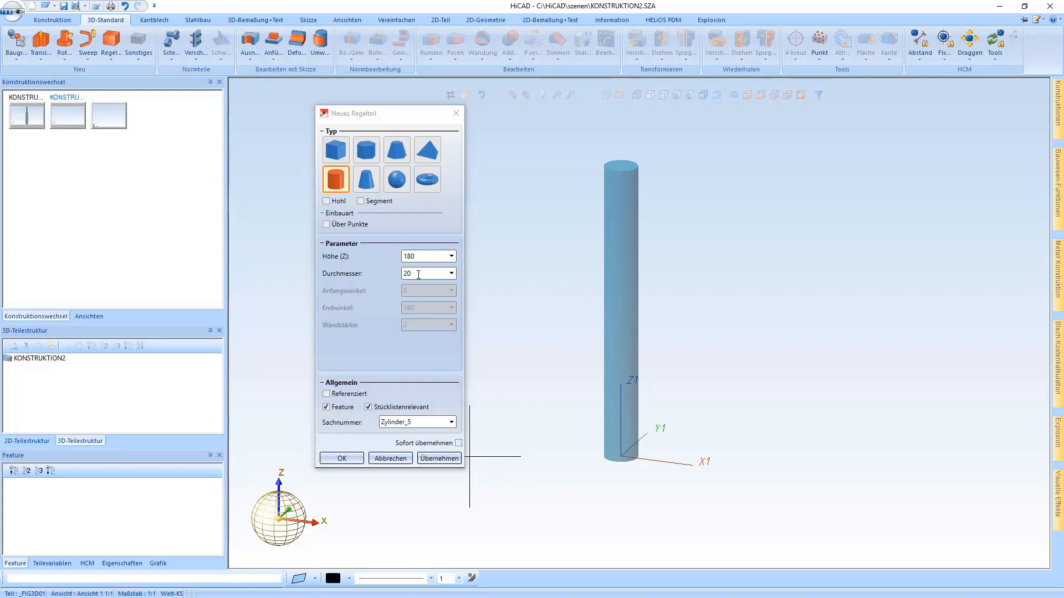
# - Set the cylinder's height to 200 and create a single cylinder with it
pyautogui.doubleClick(413, 258)
pyautogui.write('200')
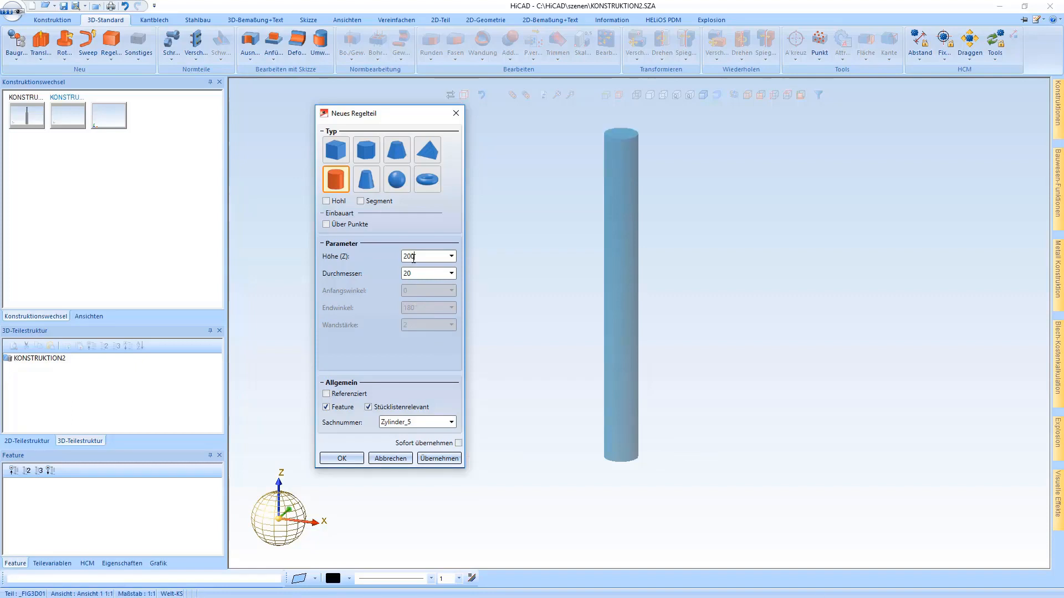
pyautogui.click(736, 349)
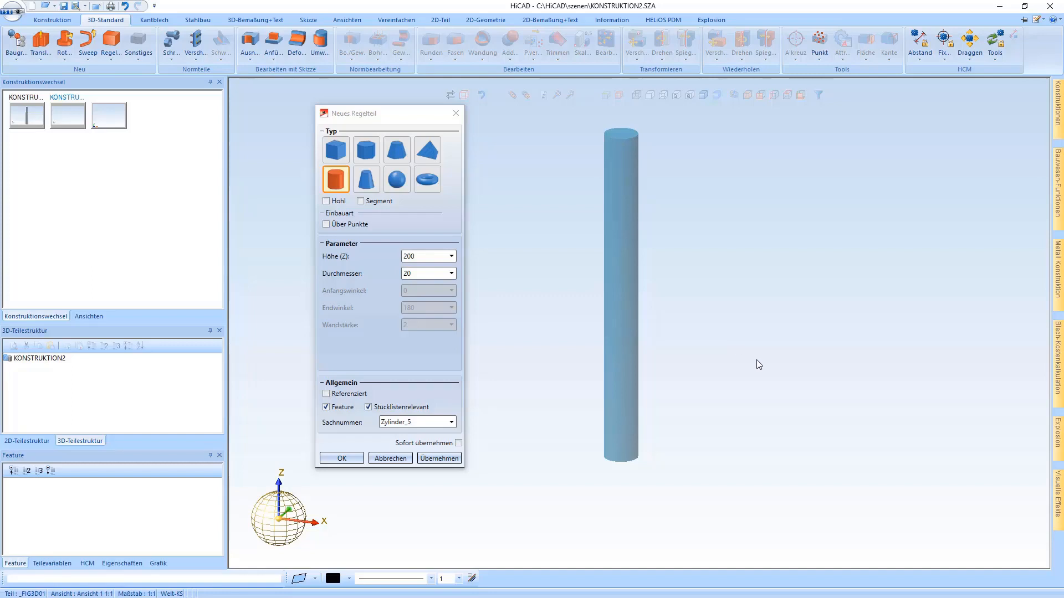
pyautogui.click(446, 458)
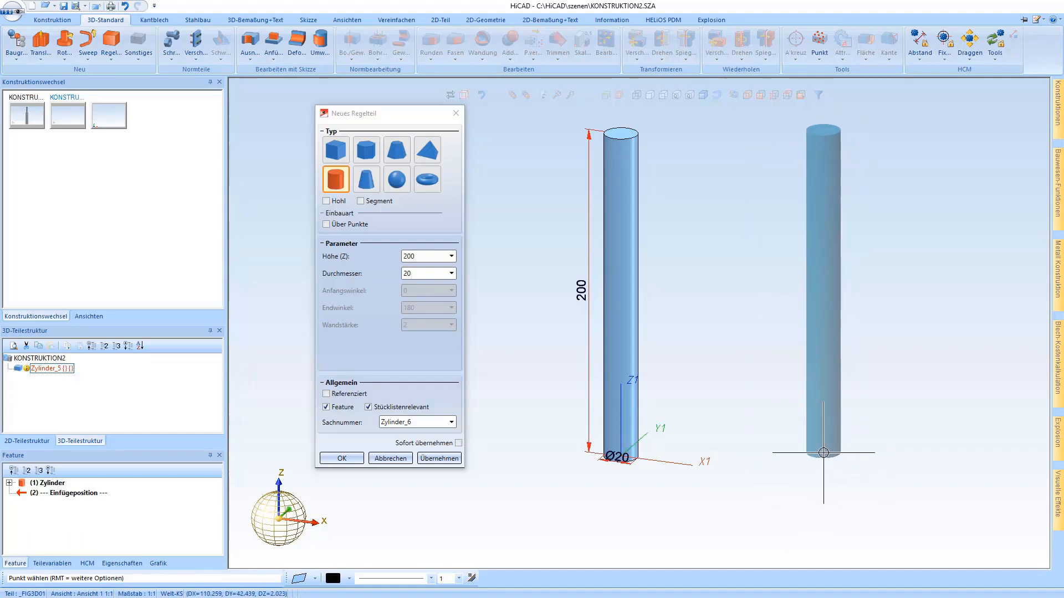
pyautogui.press('Escape')
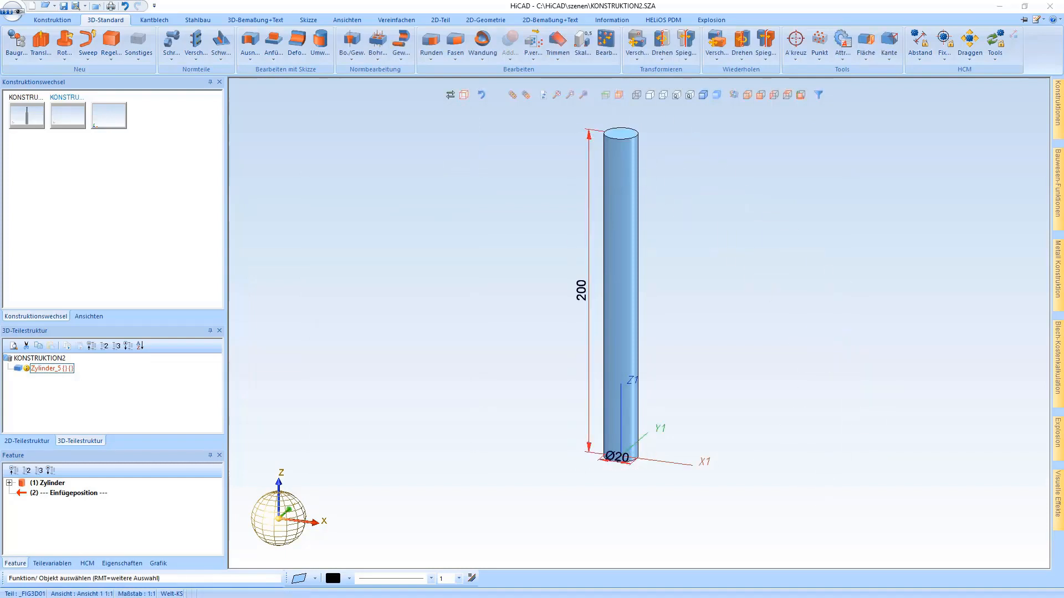
# - Add a DIN 76 D thread undercut of size M10 with a thread depth of 10 at the centre of the cylinder's top face
pyautogui.rightClick(620, 277)
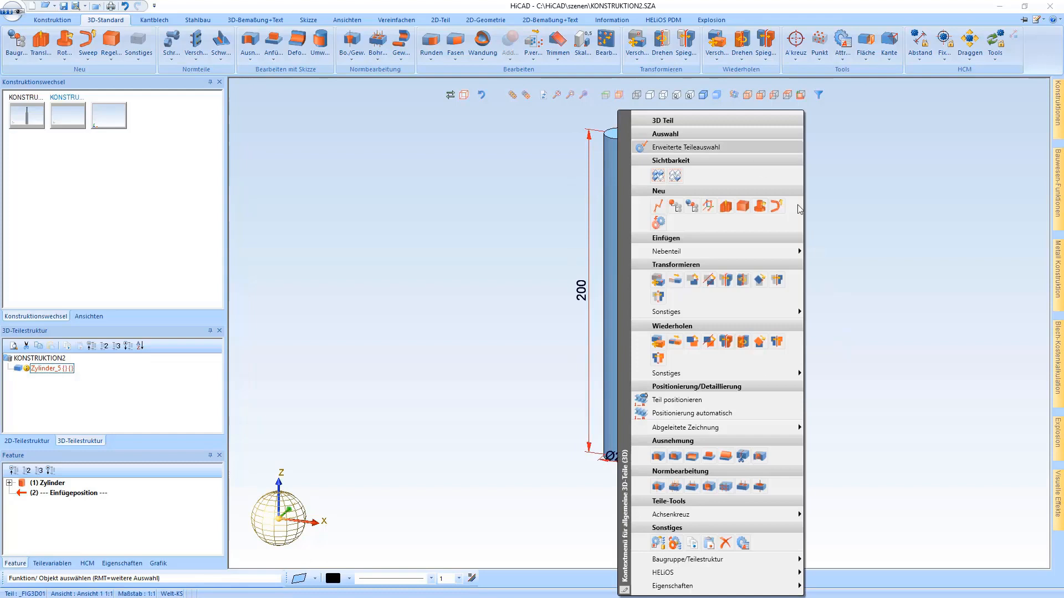
pyautogui.click(659, 486)
pyautogui.scroll(5, 623, 152)
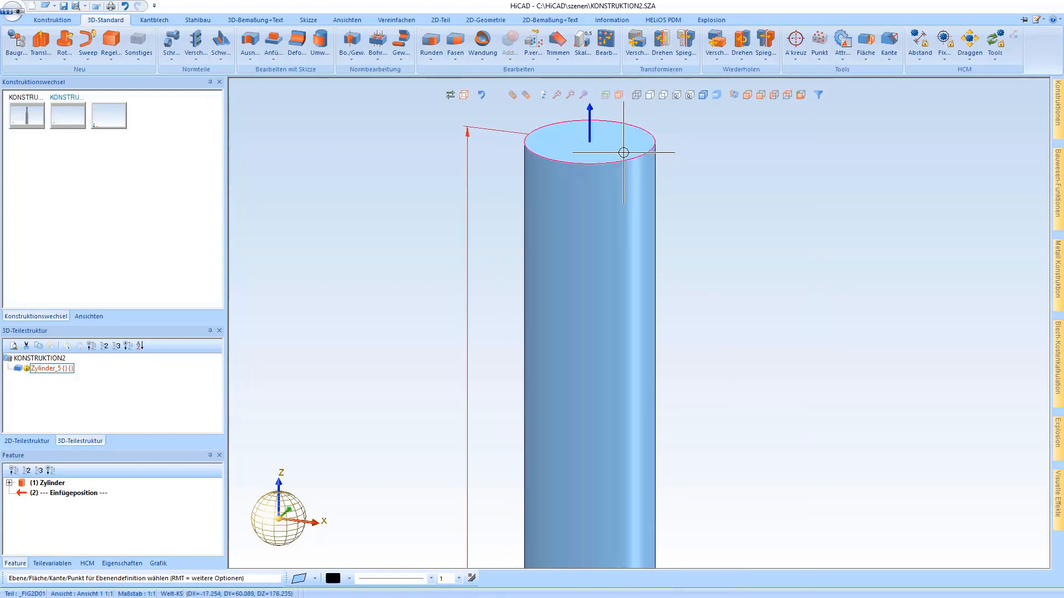
pyautogui.click(637, 148)
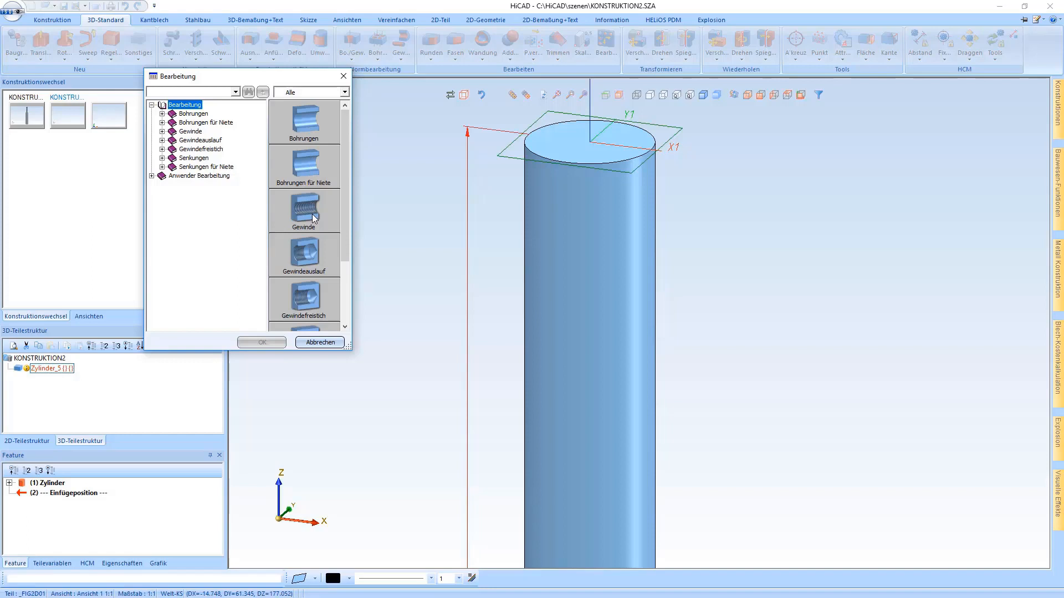
pyautogui.doubleClick(325, 299)
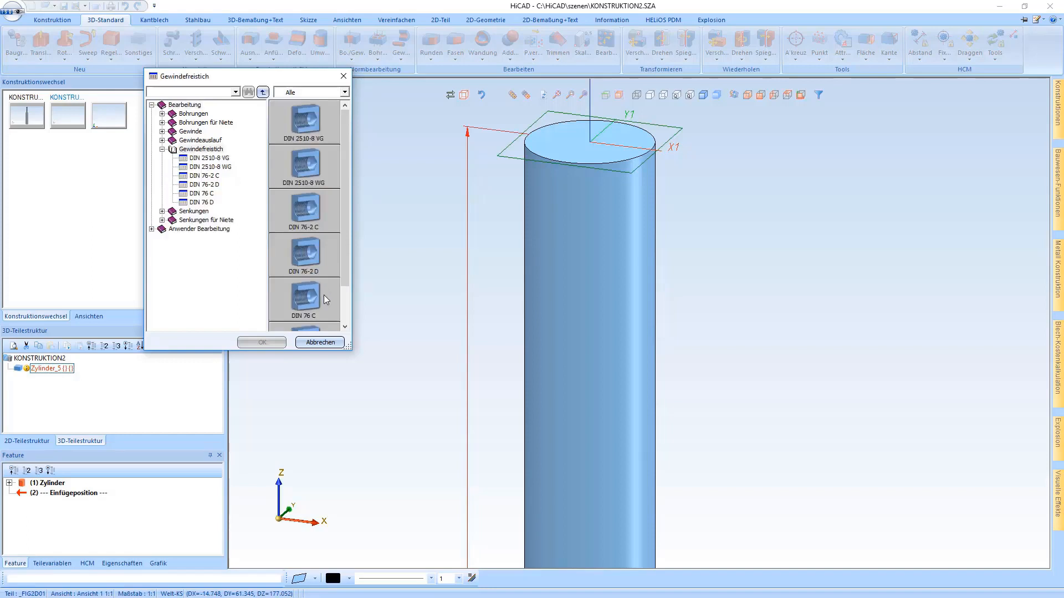
pyautogui.moveTo(344, 210); pyautogui.dragTo(346, 262)
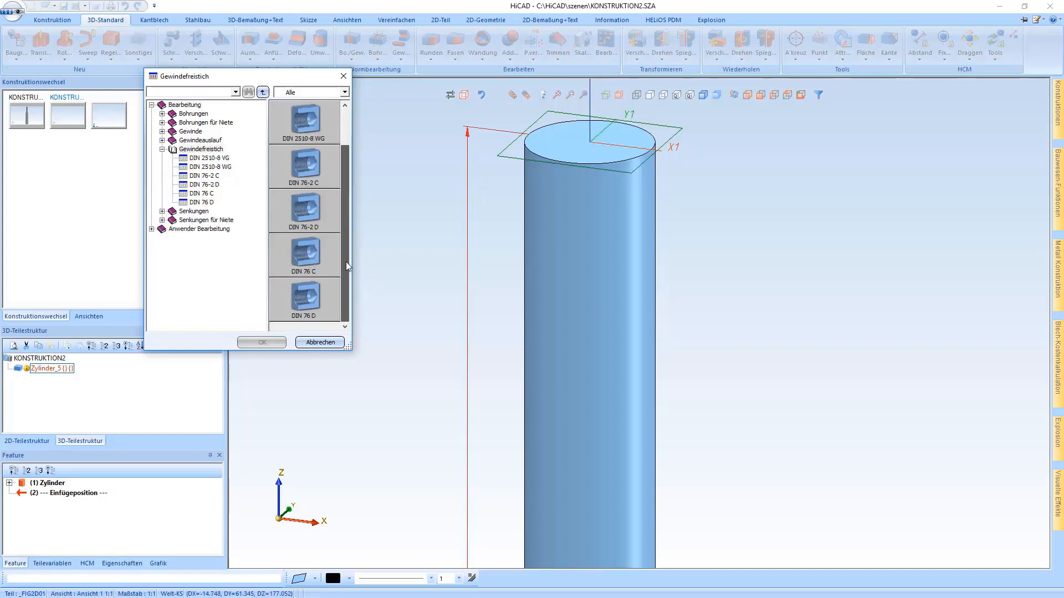
pyautogui.doubleClick(324, 295)
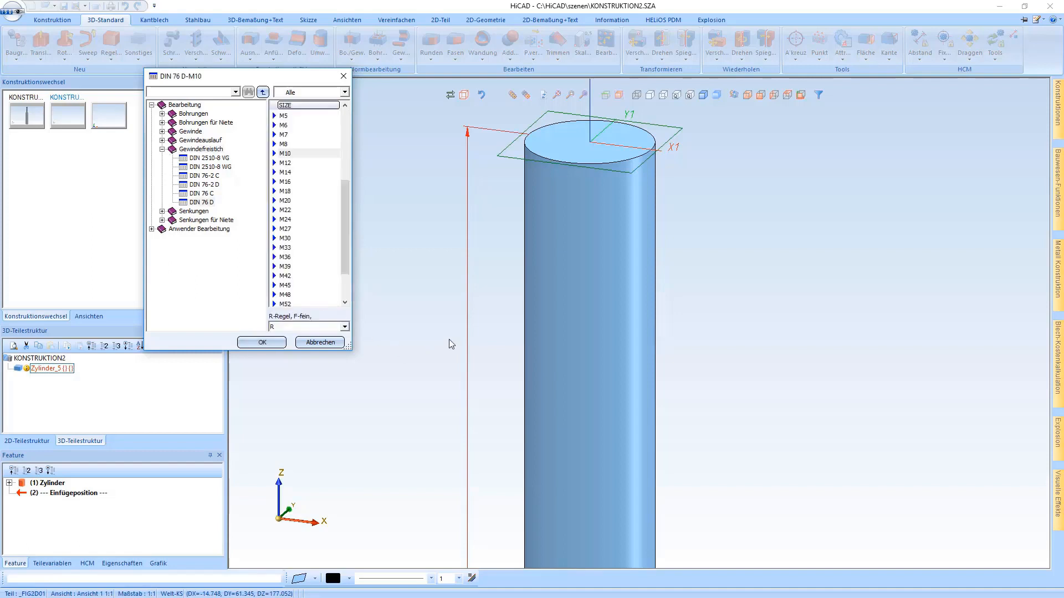
pyautogui.doubleClick(306, 155)
pyautogui.click(349, 254)
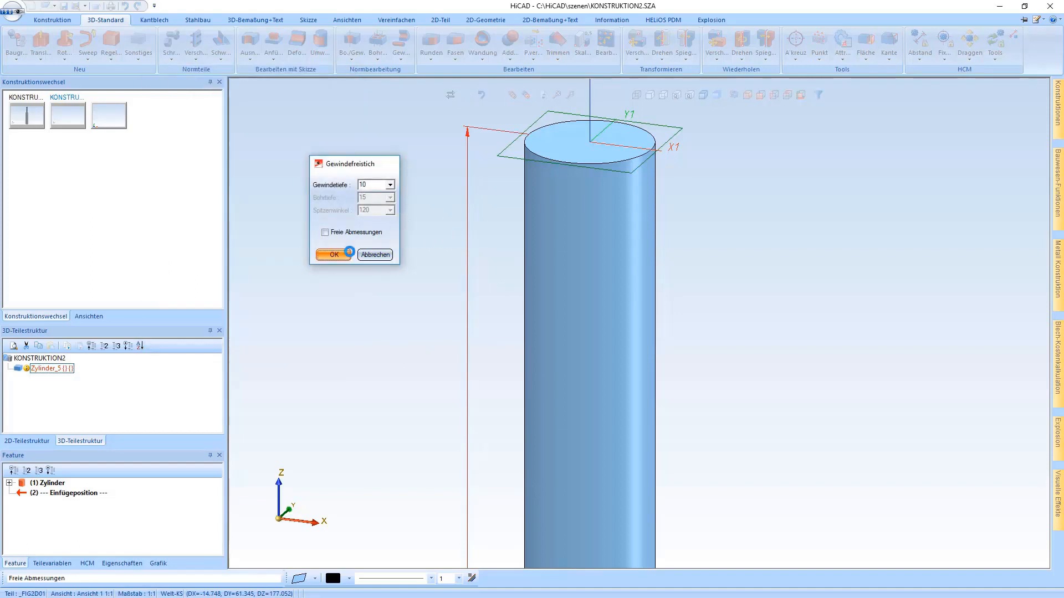
pyautogui.click(616, 163)
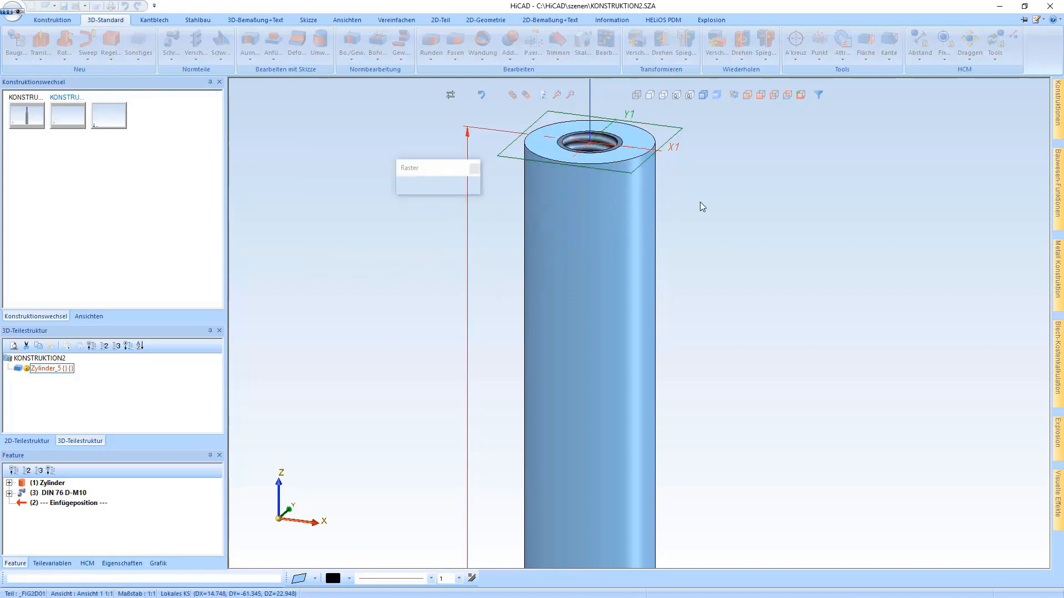
pyautogui.middleClick(646, 226)
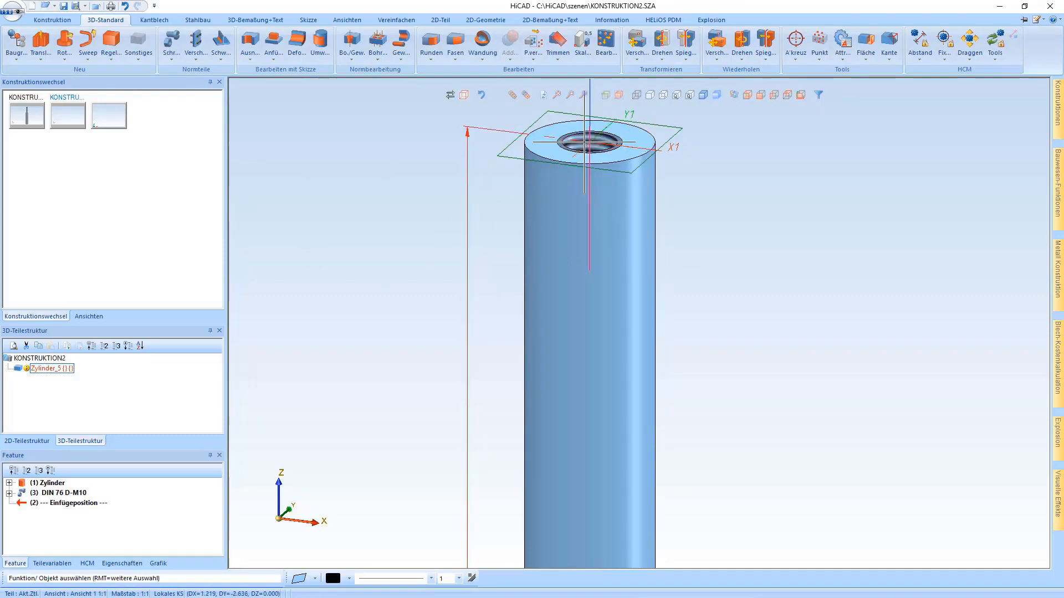
# - Start a sketch-based cutout on the cylinder's top face and adopt the face's outer circular edge into the sketch
pyautogui.scroll(3, 577, 133)
pyautogui.moveTo(583, 144)
pyautogui.mouseDown(button='middle')
pyautogui.moveTo(591, 178)
pyautogui.moveTo(588, 164)
pyautogui.mouseUp(button='middle')
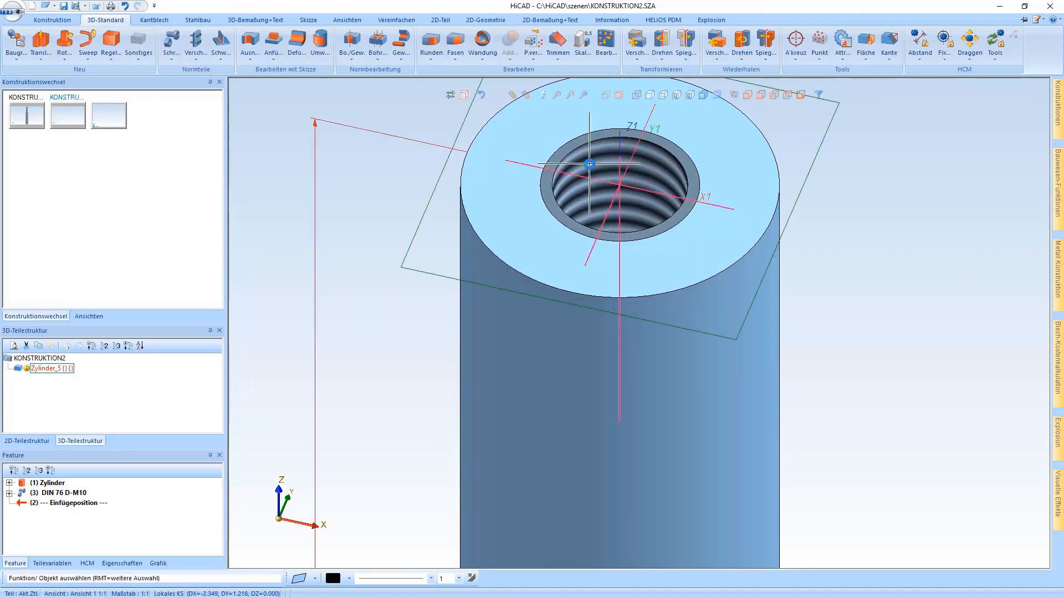
pyautogui.scroll(-1, 586, 266)
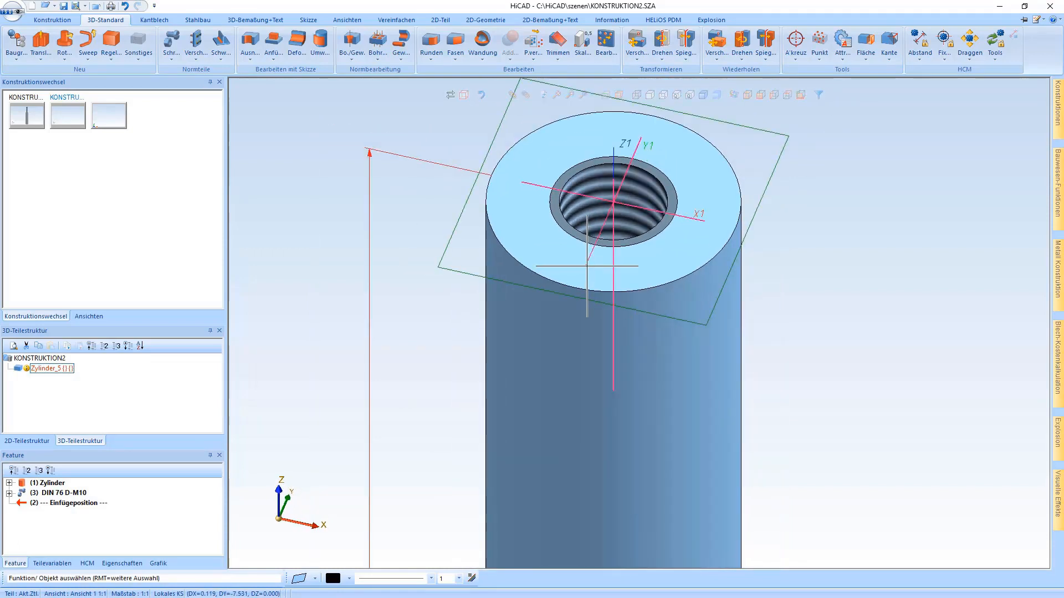
pyautogui.scroll(-1, 575, 293)
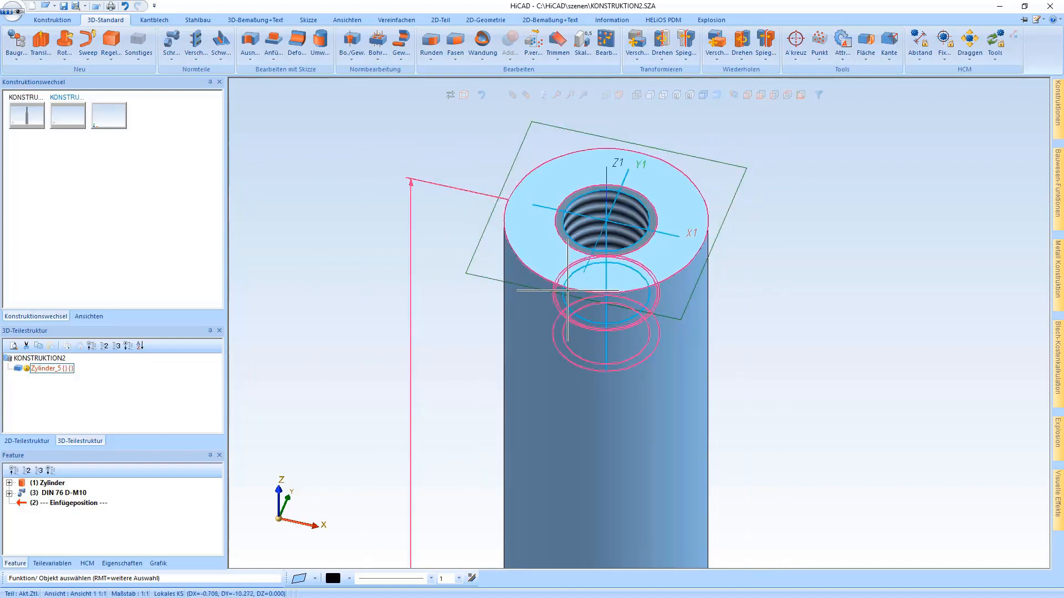
pyautogui.scroll(-1, 521, 235)
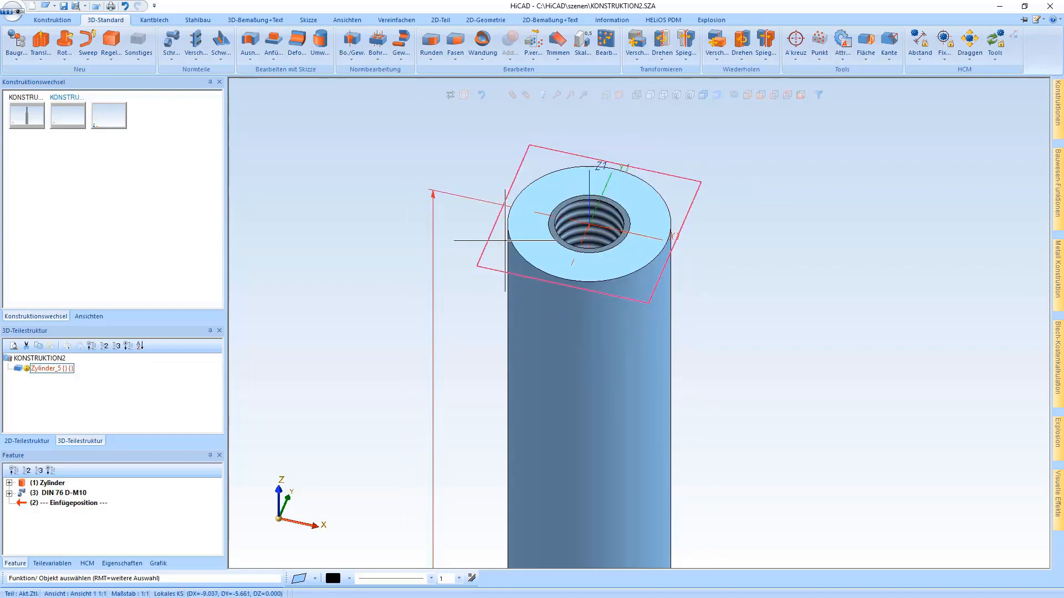
pyautogui.rightClick(515, 235)
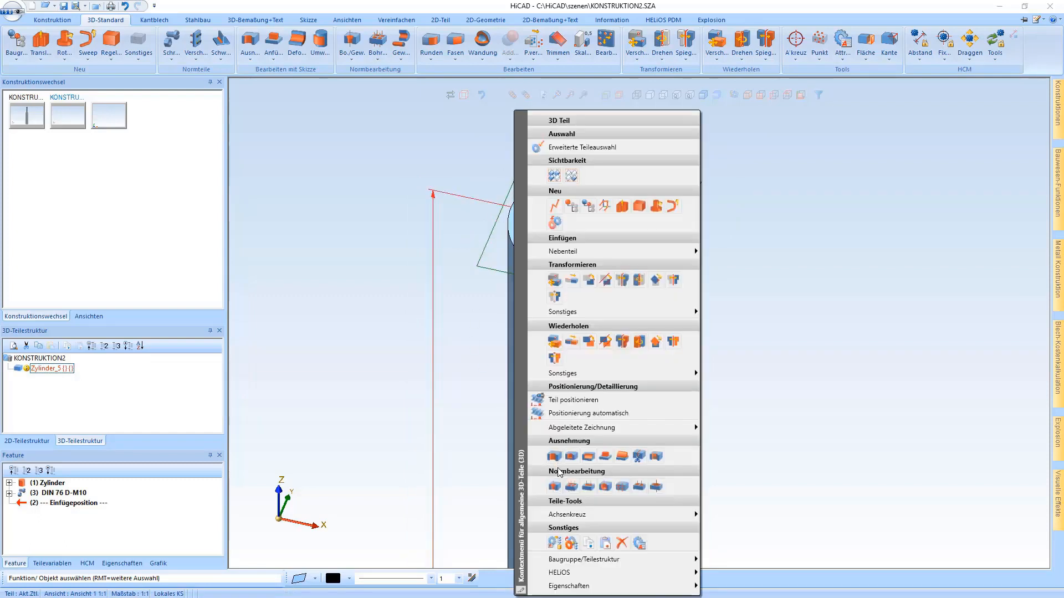
pyautogui.press('Escape')
pyautogui.click(565, 455)
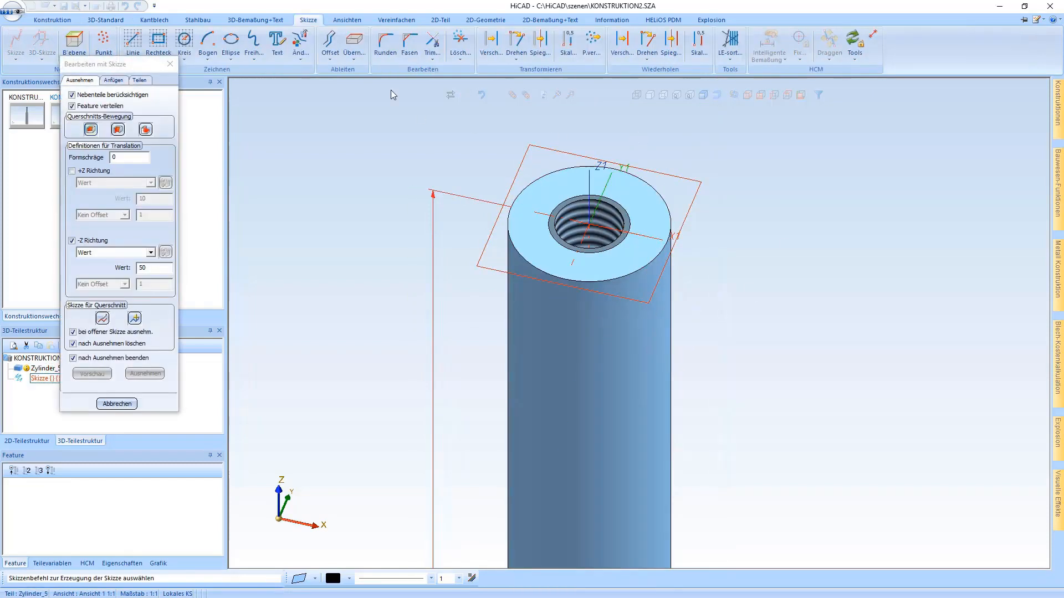
pyautogui.click(355, 41)
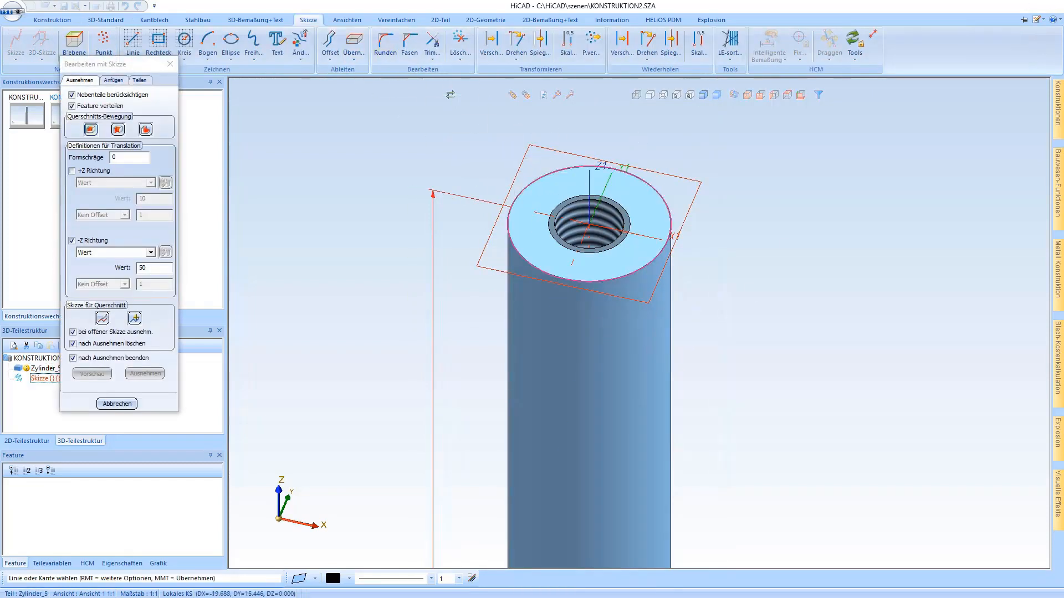
pyautogui.click(560, 168)
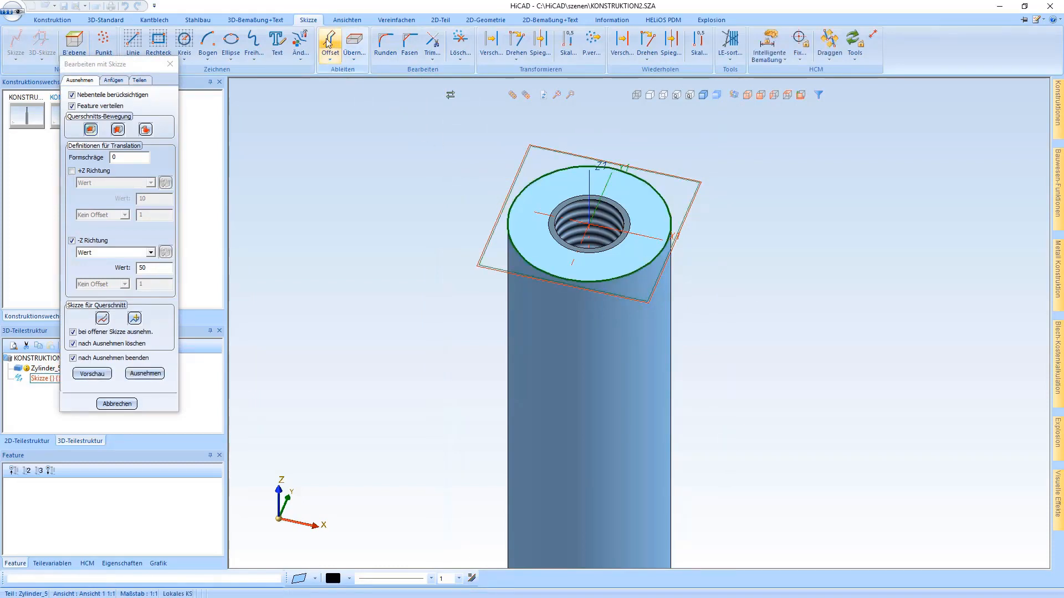
# - Offset the adopted outer circle inward by 3 in the cutout sketch
pyautogui.click(329, 44)
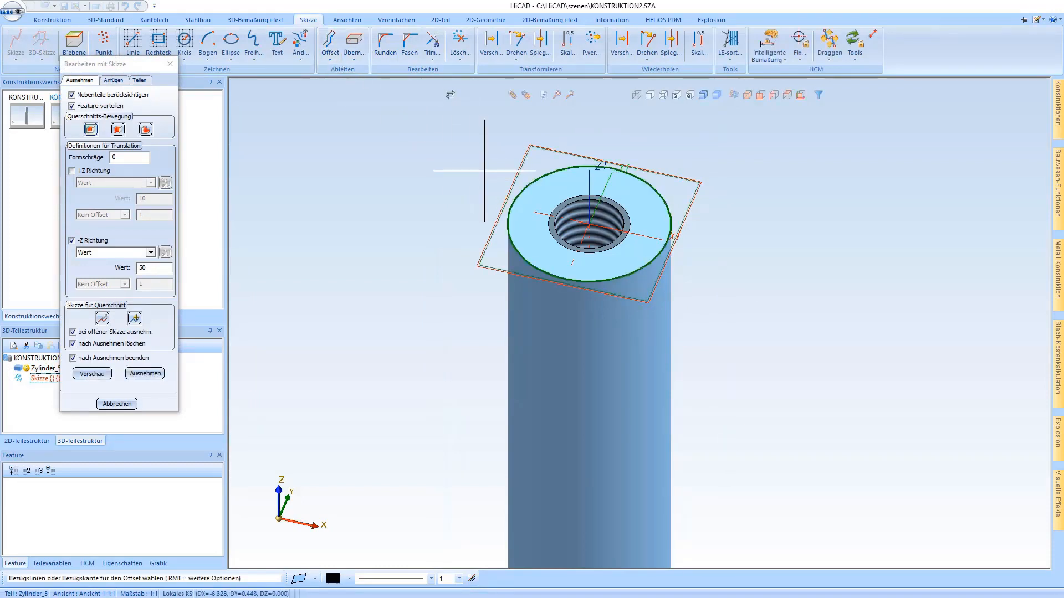
pyautogui.click(535, 197)
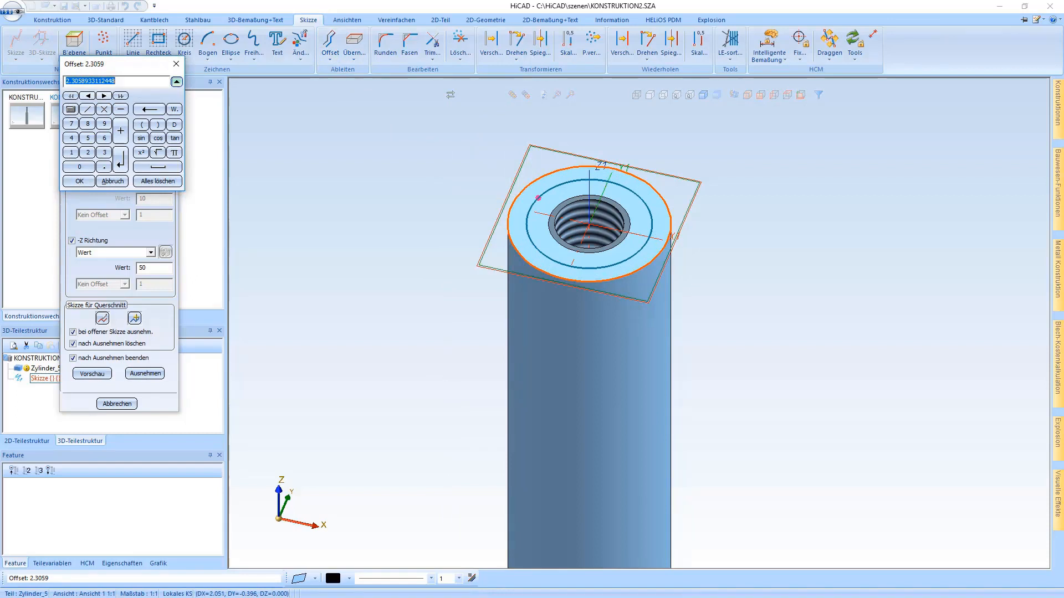
pyautogui.write('3')
pyautogui.press('Return')
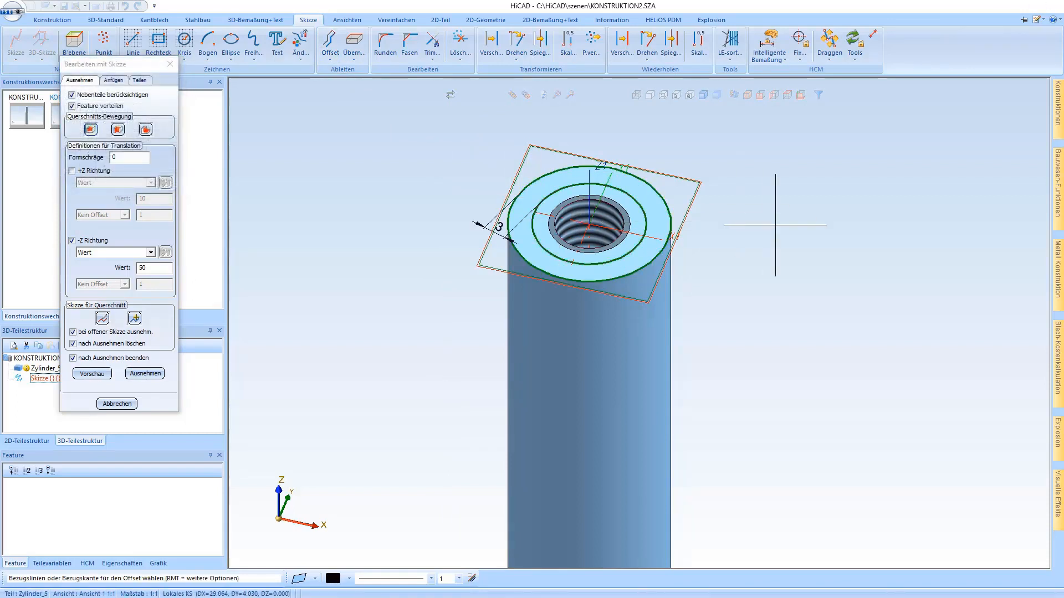
# - View the cutout sketch straight onto its plane and hide the sketch constraints, including the offset dimension
pyautogui.click(562, 174)
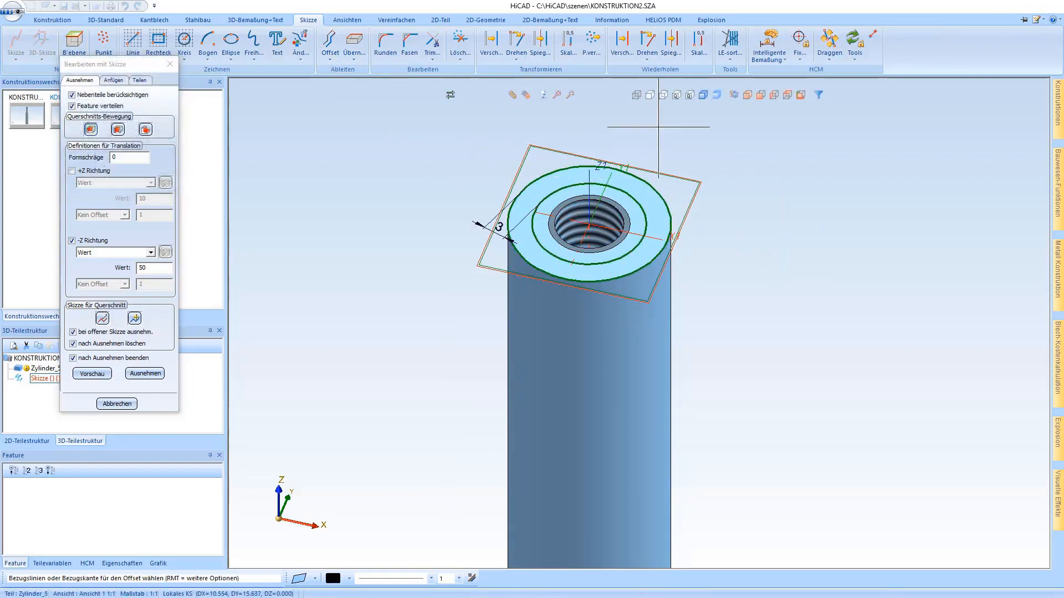
pyautogui.click(801, 96)
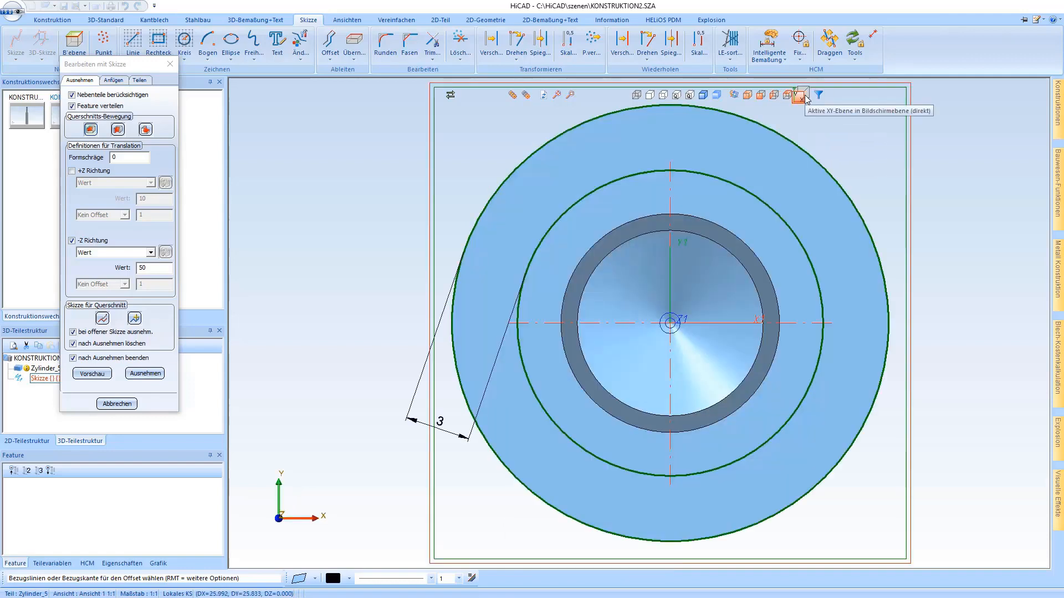
pyautogui.click(876, 37)
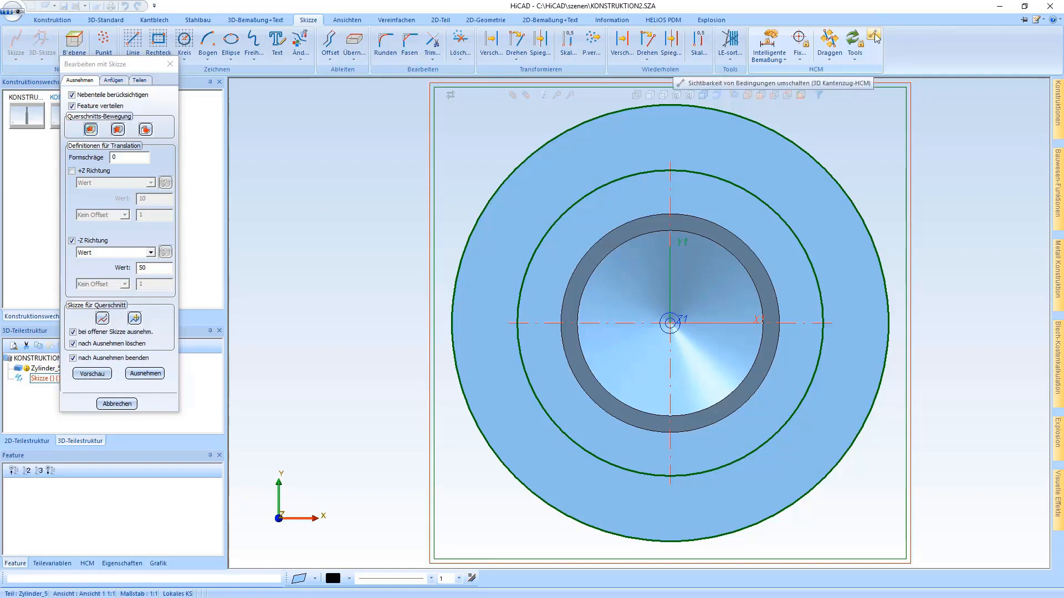
pyautogui.click(875, 38)
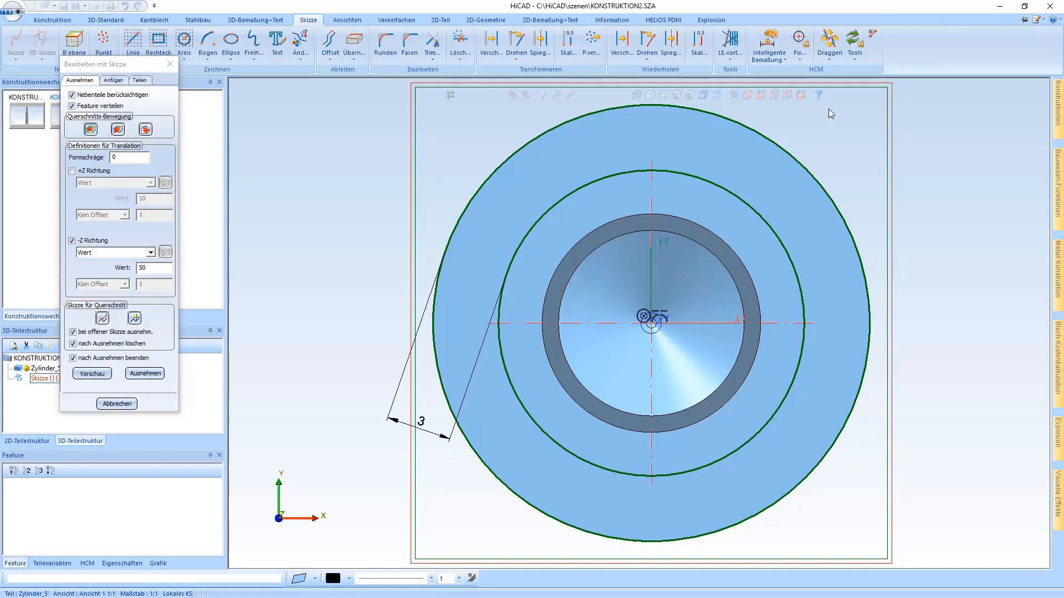
pyautogui.click(872, 36)
pyautogui.click(872, 36)
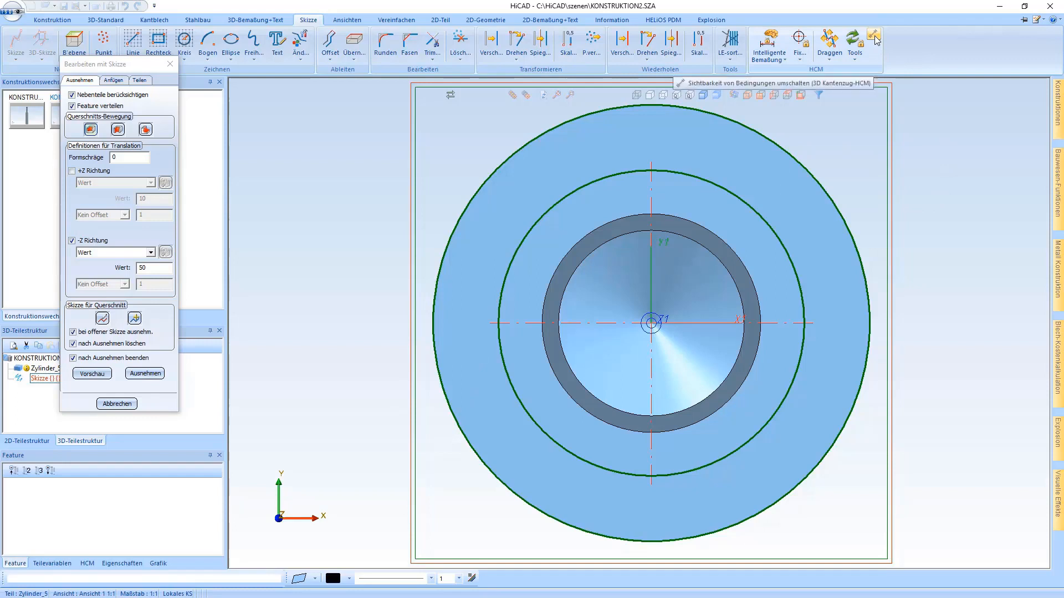
# - Move only the inner offset circle about 29.5 in the X direction, placing it clear of the cylinder
pyautogui.scroll(-2, 388, 248)
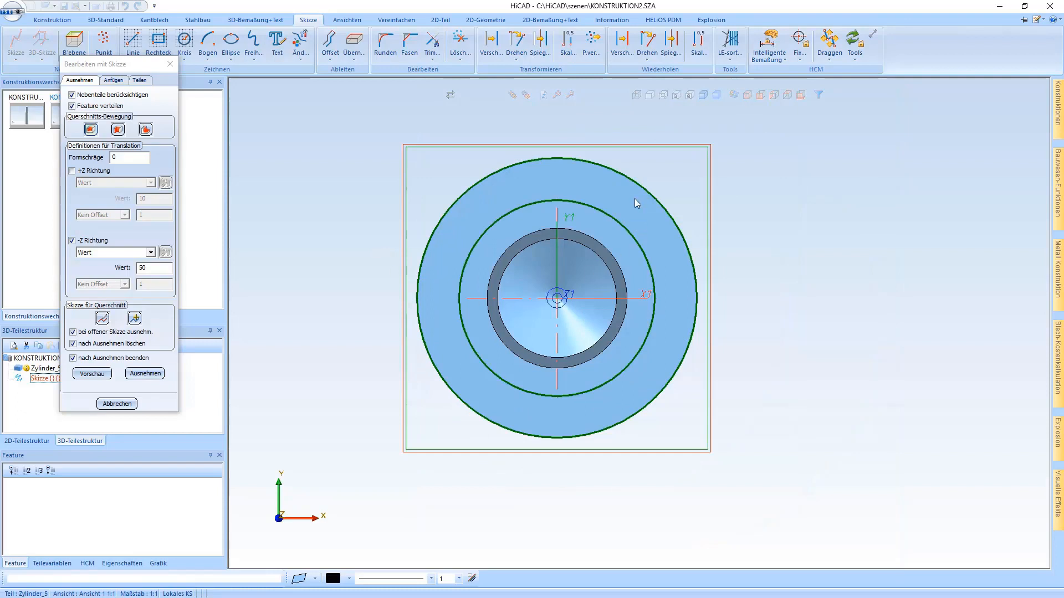
pyautogui.click(491, 53)
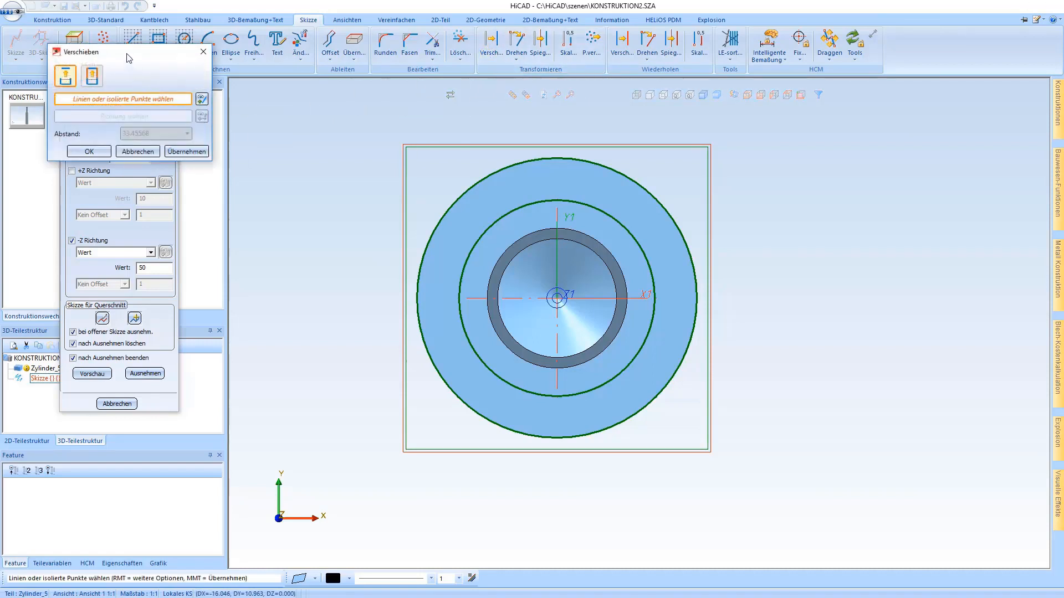
pyautogui.moveTo(129, 61); pyautogui.dragTo(308, 122)
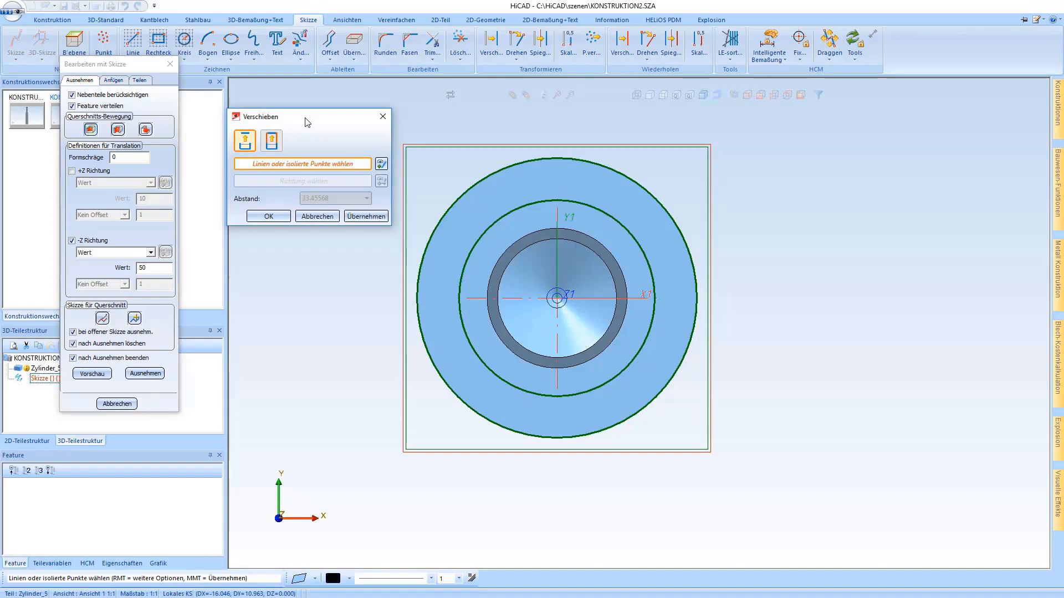
pyautogui.click(520, 203)
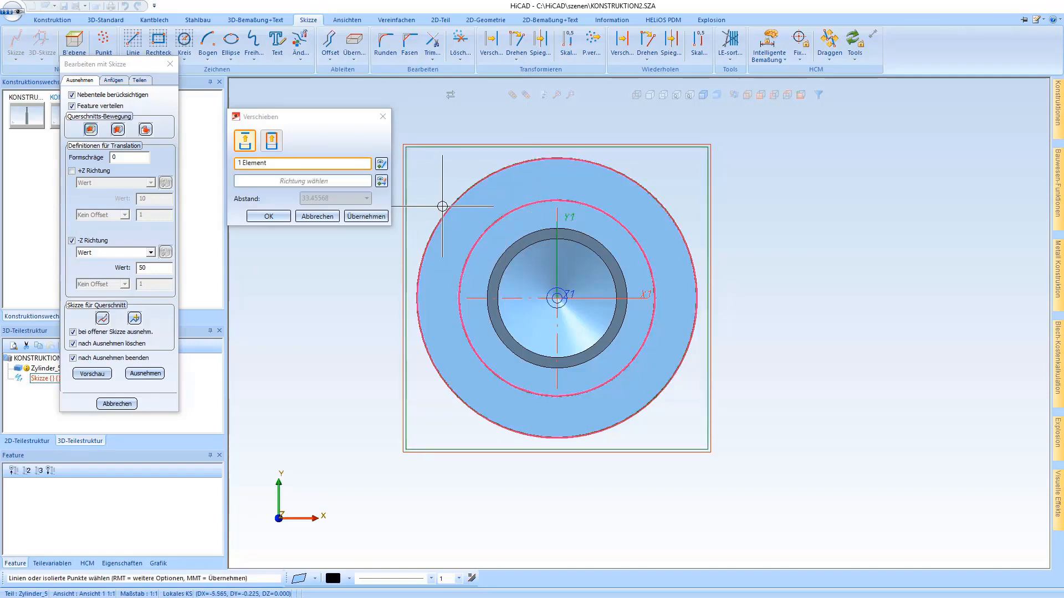
pyautogui.click(459, 198)
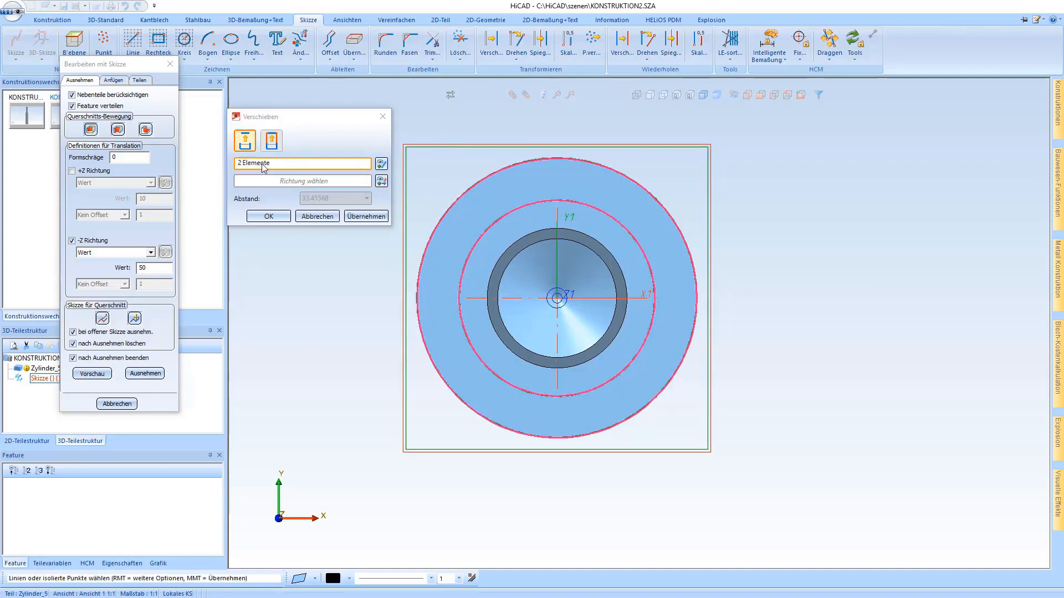
pyautogui.click(475, 178)
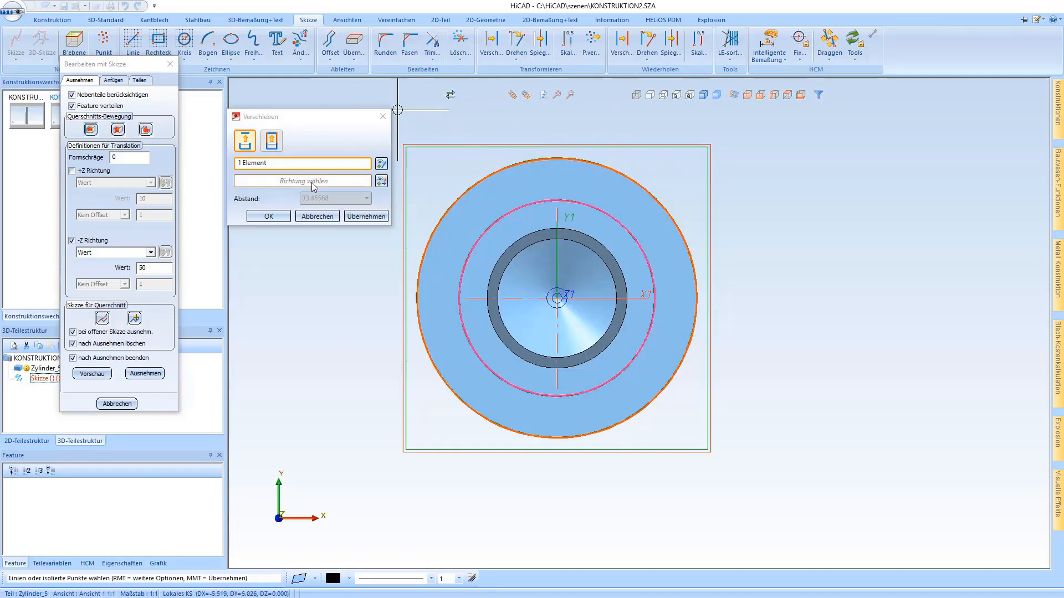
pyautogui.middleClick(769, 170)
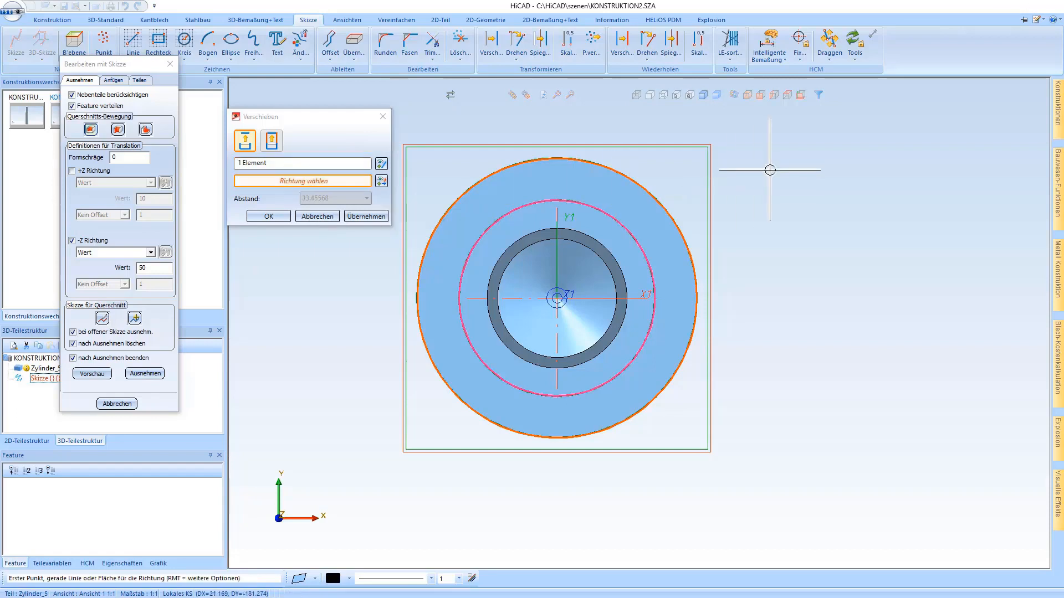
pyautogui.click(651, 260)
pyautogui.scroll(-3, 651, 261)
pyautogui.click(768, 288)
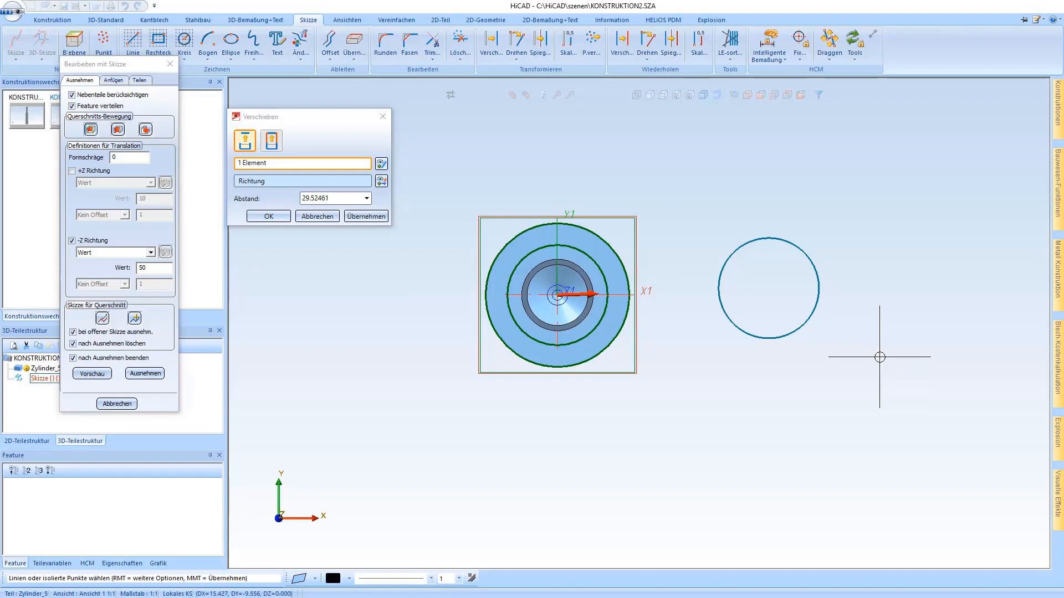
pyautogui.middleClick(871, 358)
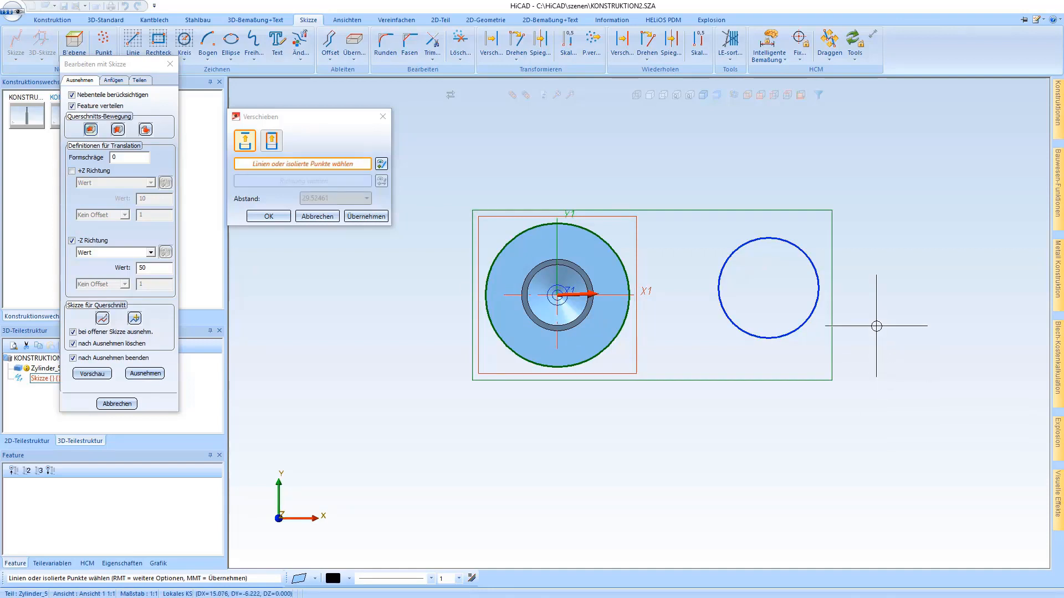
pyautogui.middleClick(812, 429)
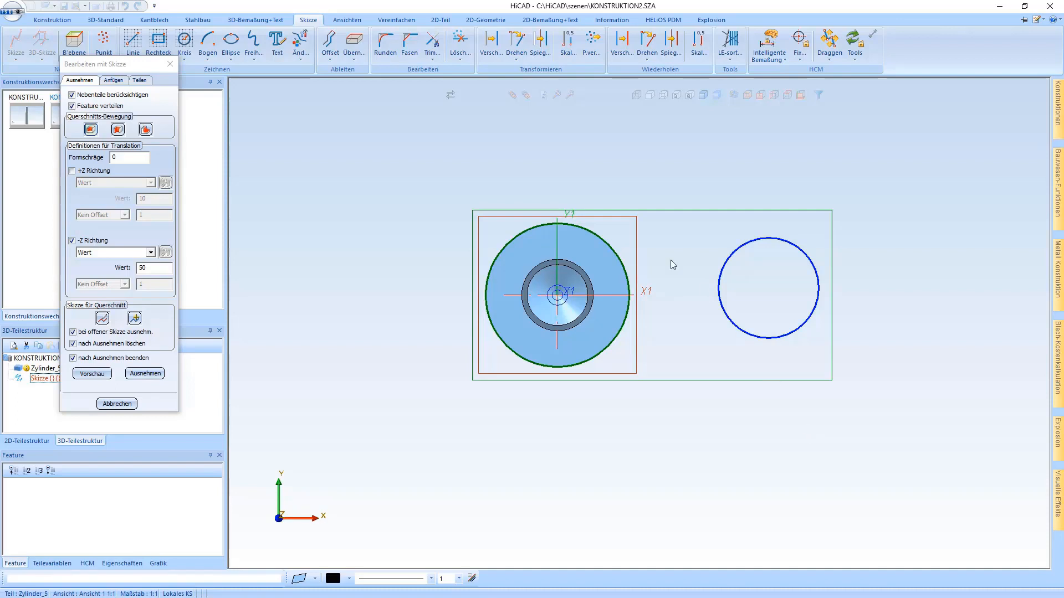
# - Move the displaced circle back by its centre point onto the centre of the cylinder face
pyautogui.click(491, 45)
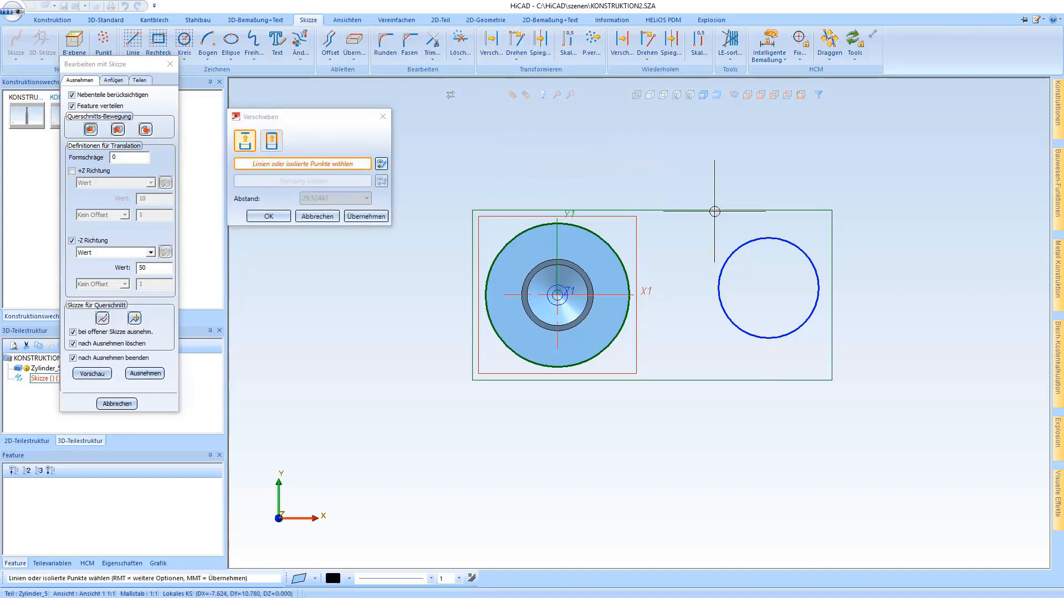
pyautogui.click(735, 242)
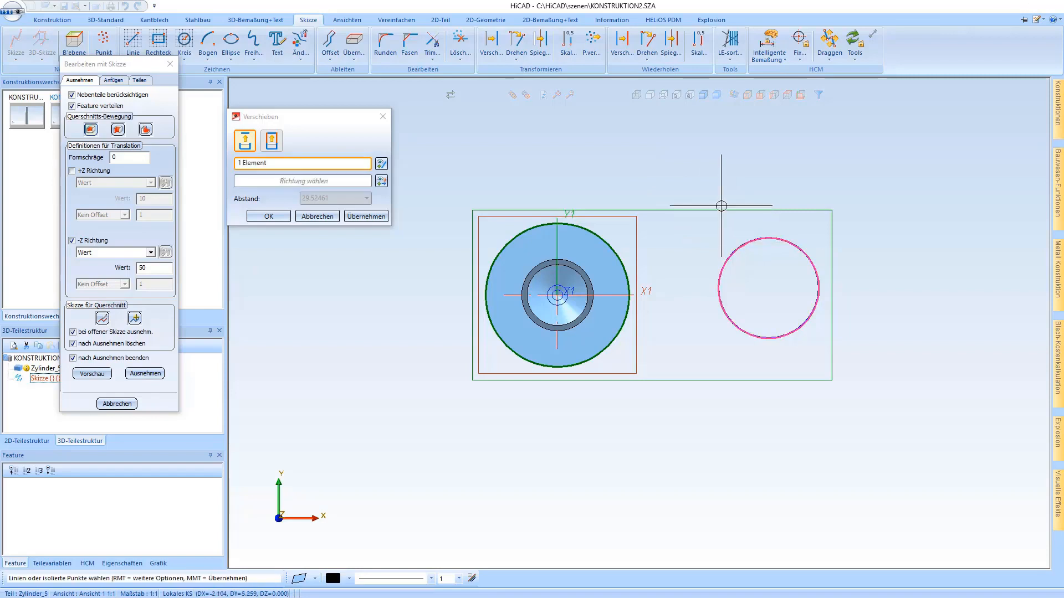
pyautogui.middleClick(695, 165)
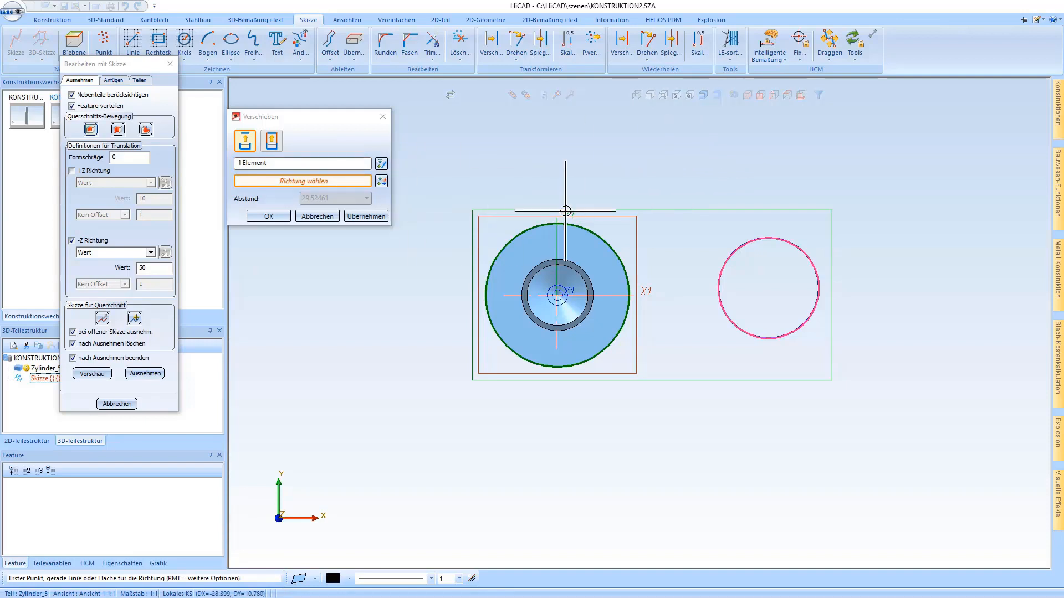
pyautogui.click(736, 249)
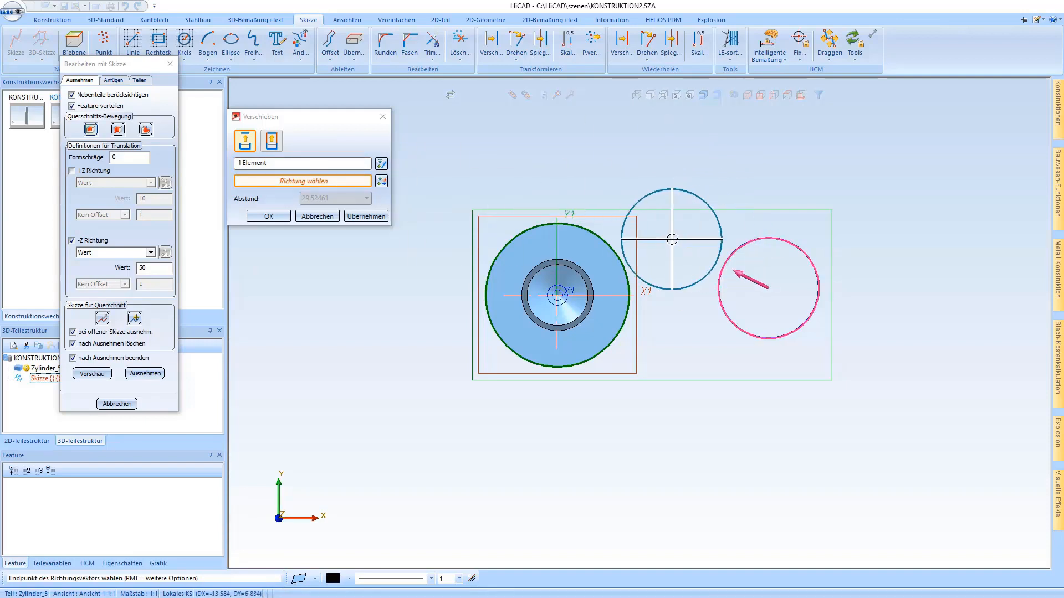
pyautogui.click(649, 300)
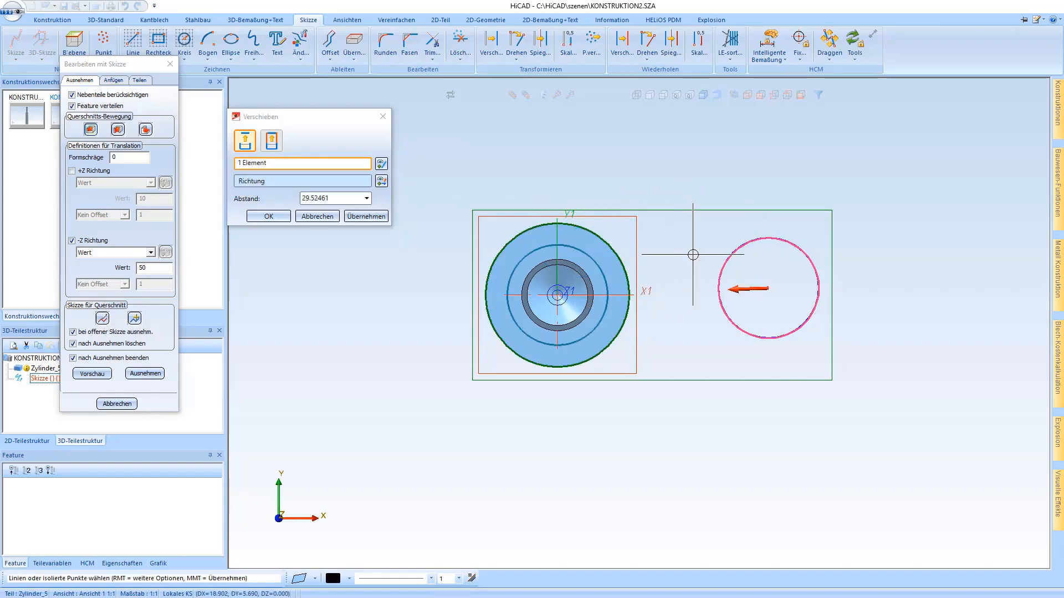
pyautogui.middleClick(720, 171)
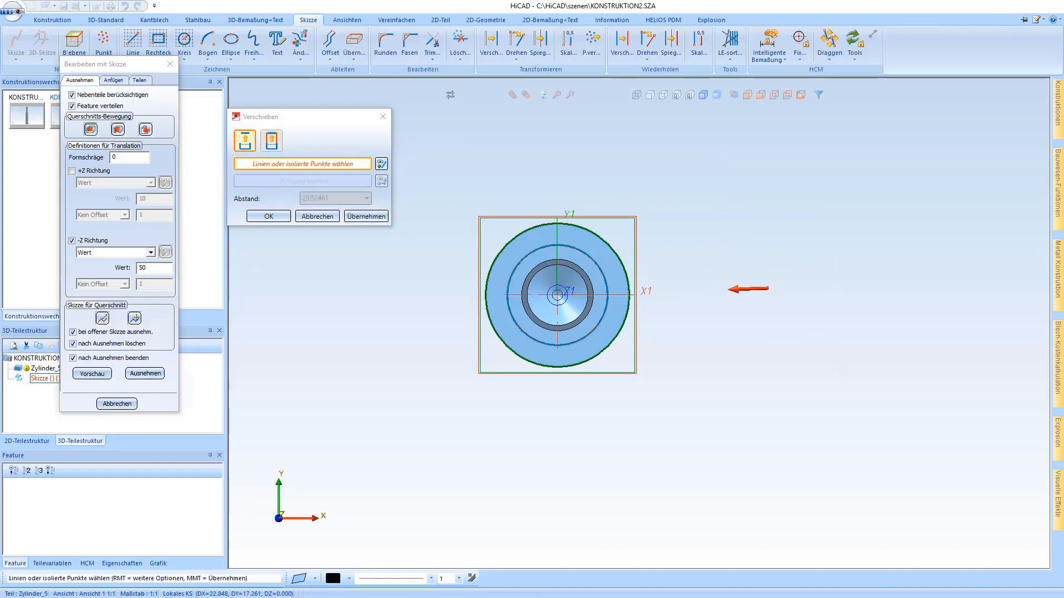
pyautogui.middleClick(721, 171)
# - Switch to the standard axonometric view and cut out the ring between the two circles 50 deep in the -Z direction
pyautogui.scroll(2, 690, 258)
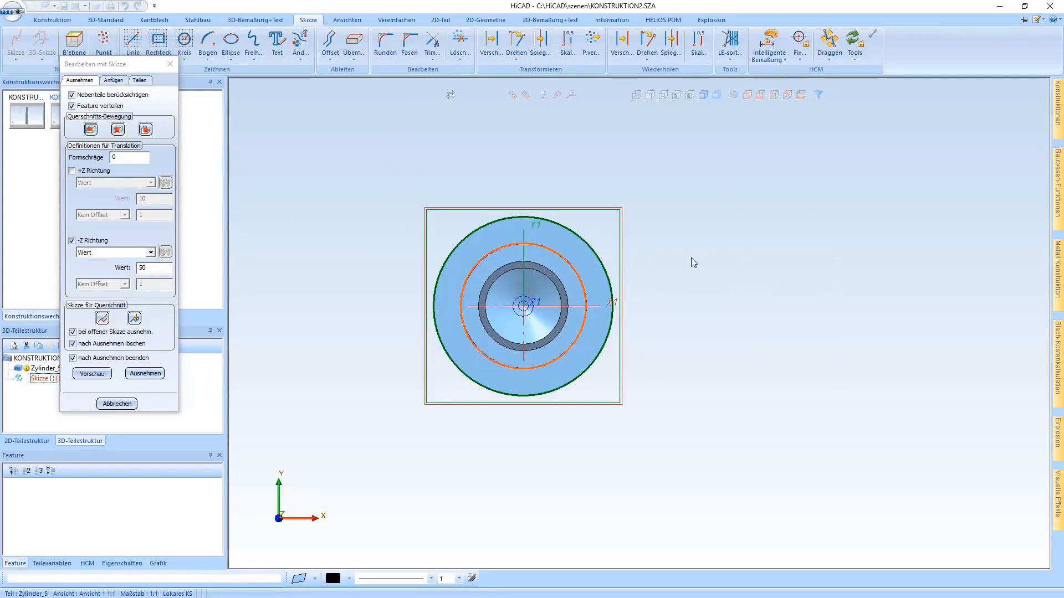
pyautogui.scroll(-1, 692, 260)
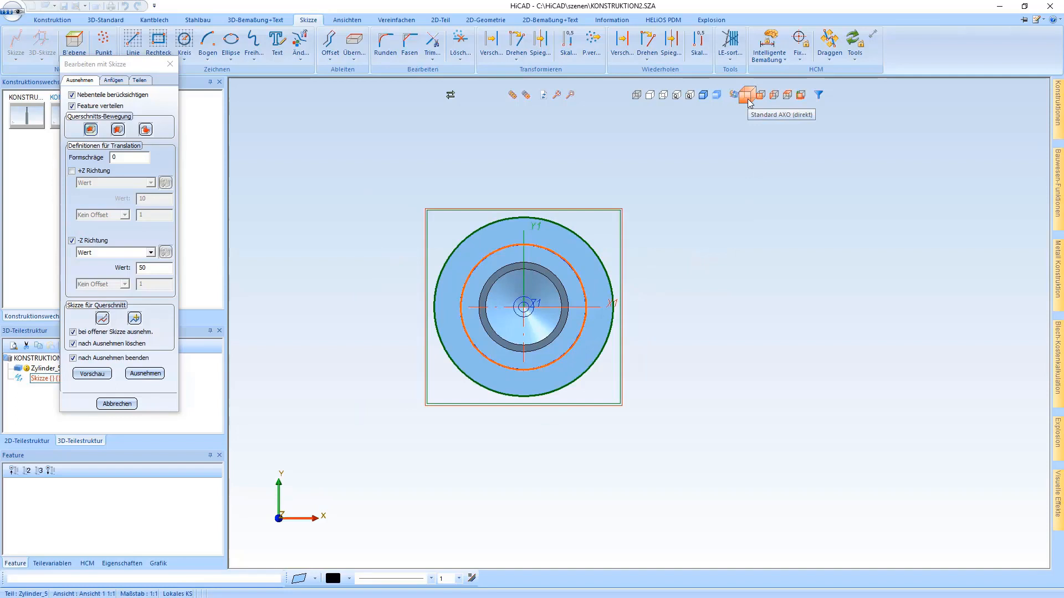
pyautogui.click(749, 103)
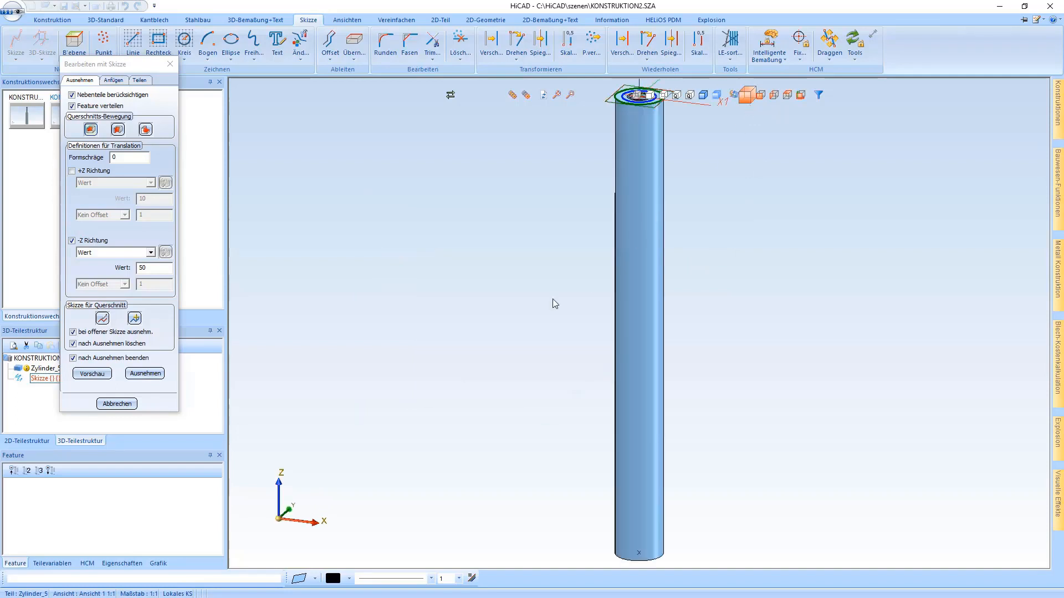
pyautogui.scroll(-1, 498, 327)
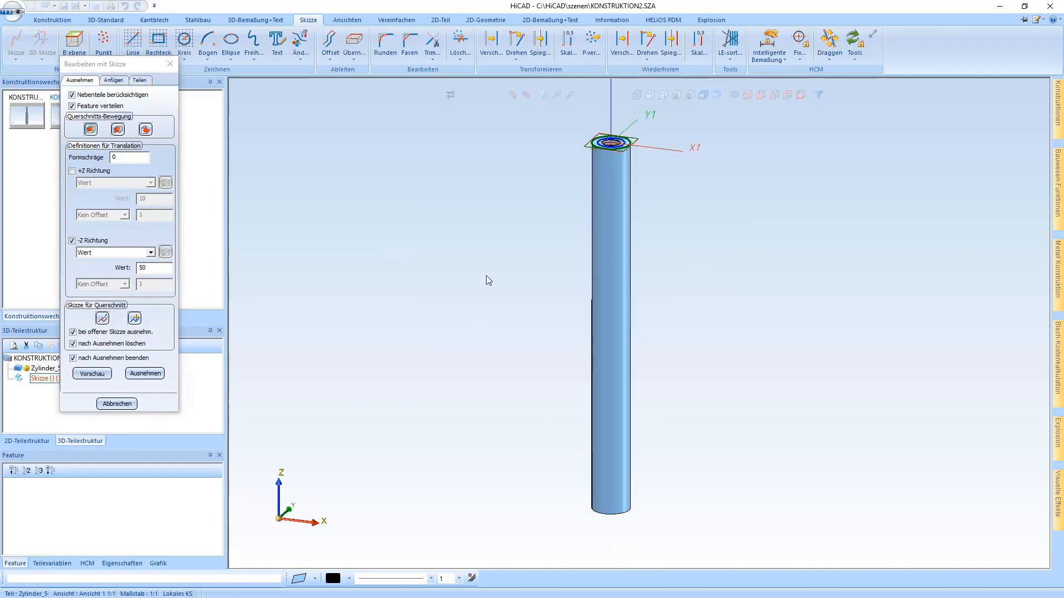
pyautogui.click(145, 372)
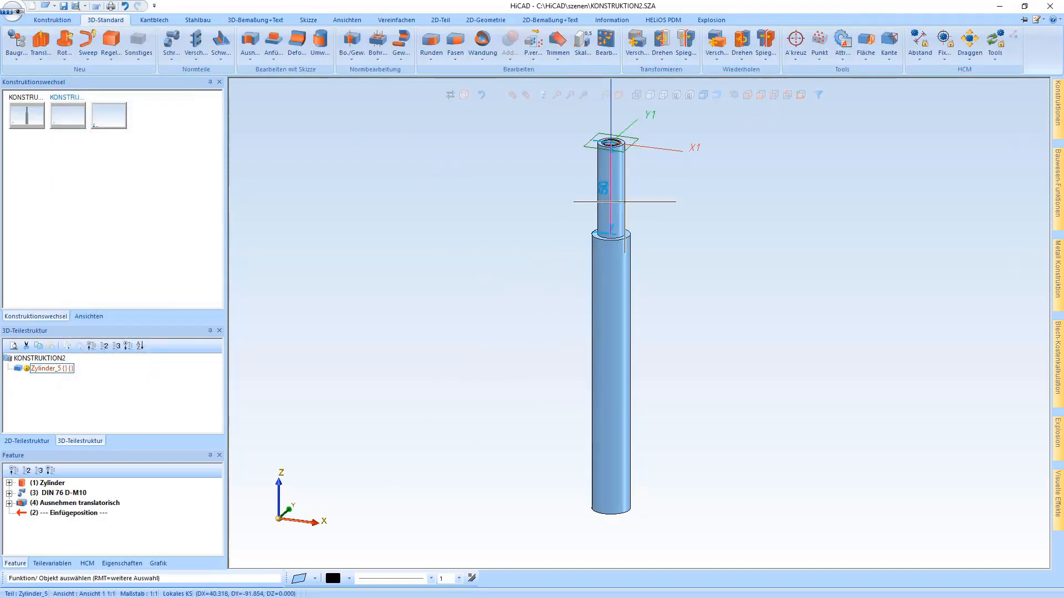
pyautogui.scroll(2, 634, 135)
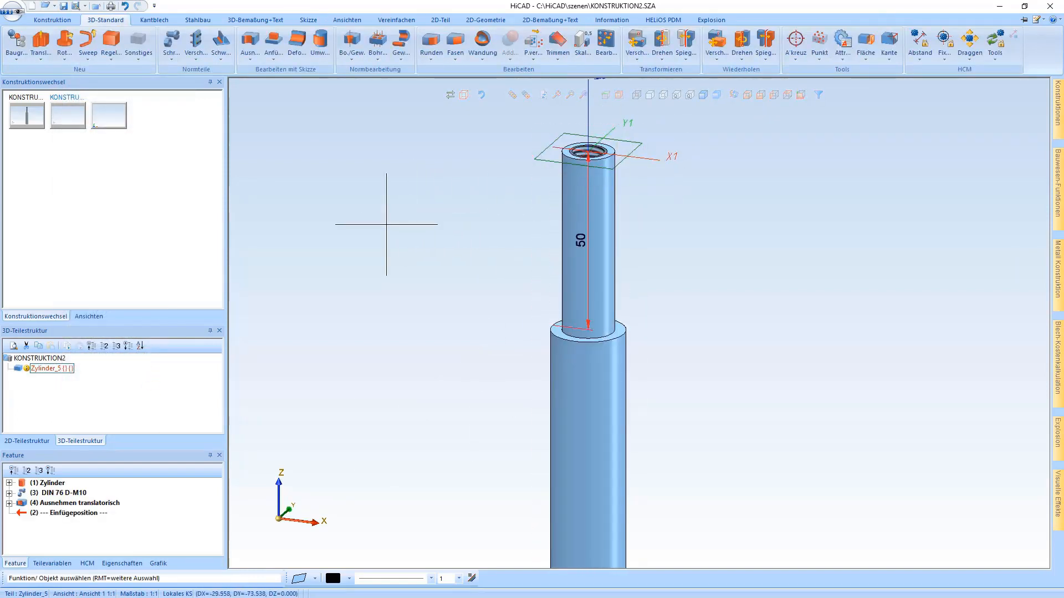
# - Open the size list of the DIN 988 S shim among the retaining ring and shim standard parts
pyautogui.click(171, 45)
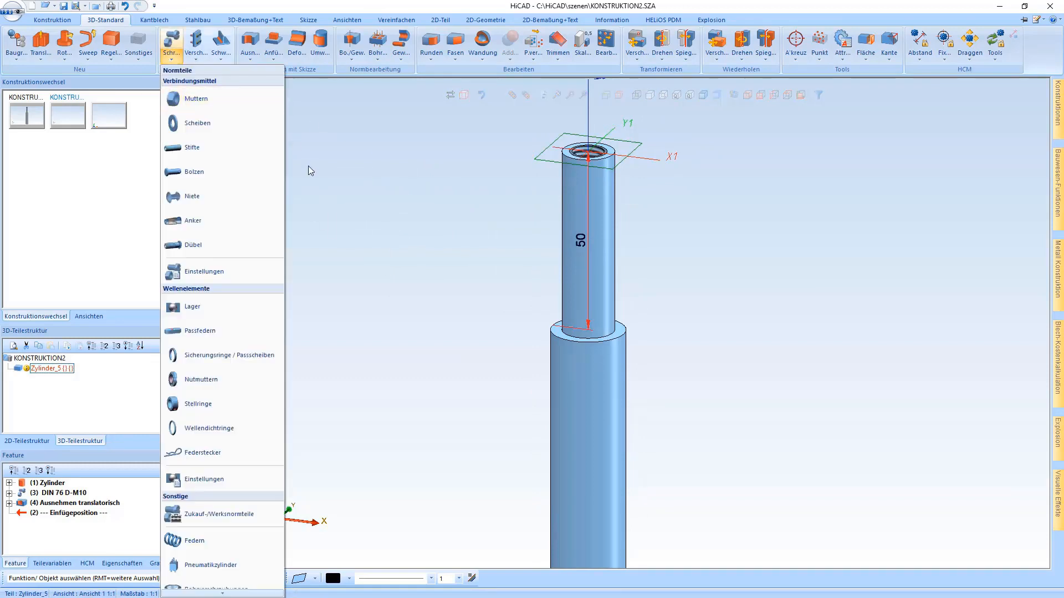
pyautogui.click(208, 357)
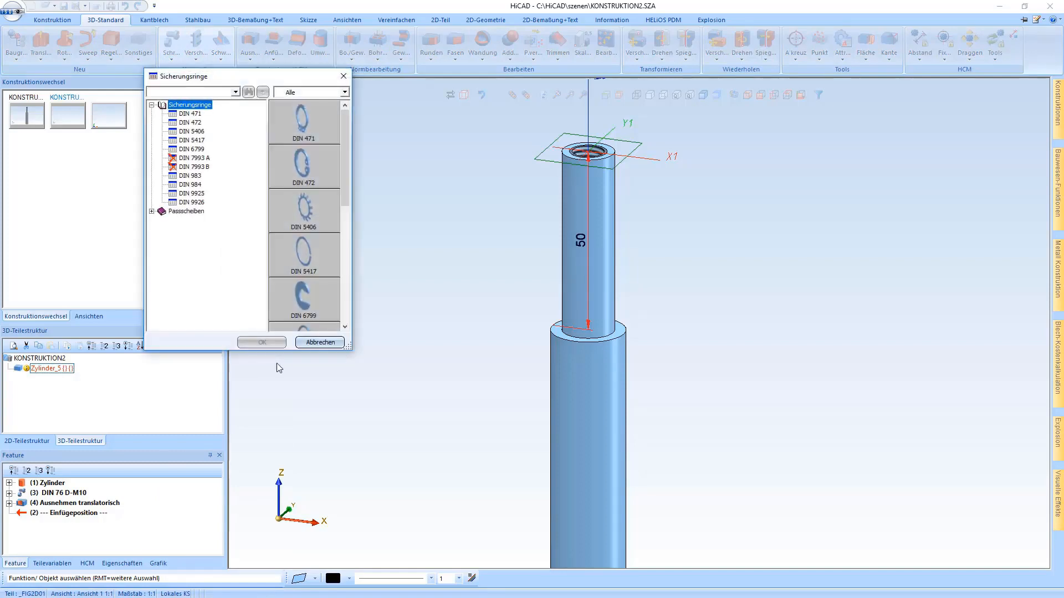
pyautogui.click(167, 212)
pyautogui.doubleClick(315, 177)
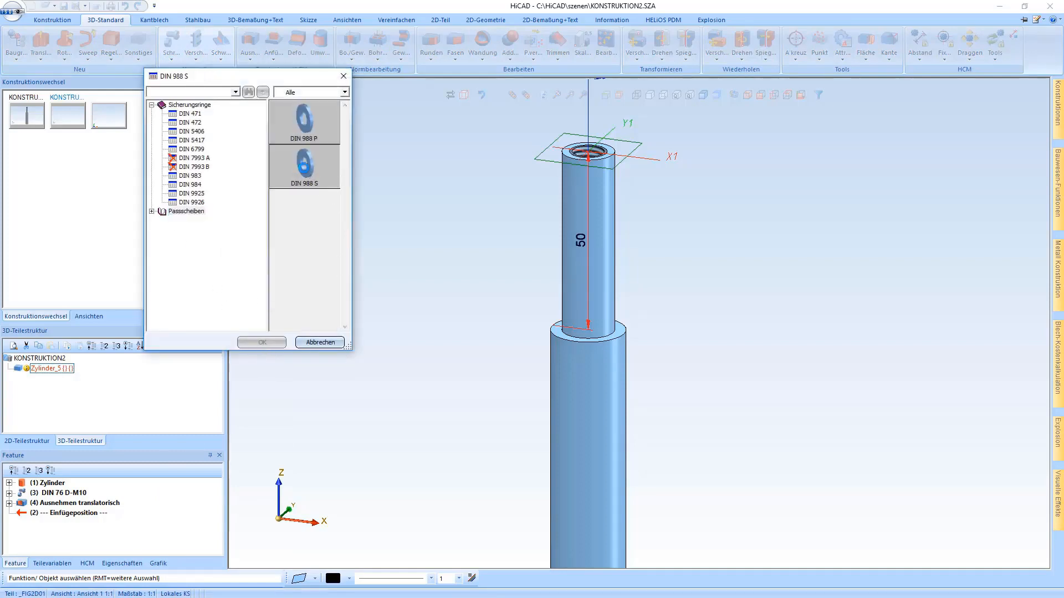
pyautogui.click(311, 267)
# - Take the shim's size from the stepped shaft's top outer edge and insert DIN 988 size 14x20x1.5 at the centre of the shoulder
pyautogui.scroll(-1, 308, 260)
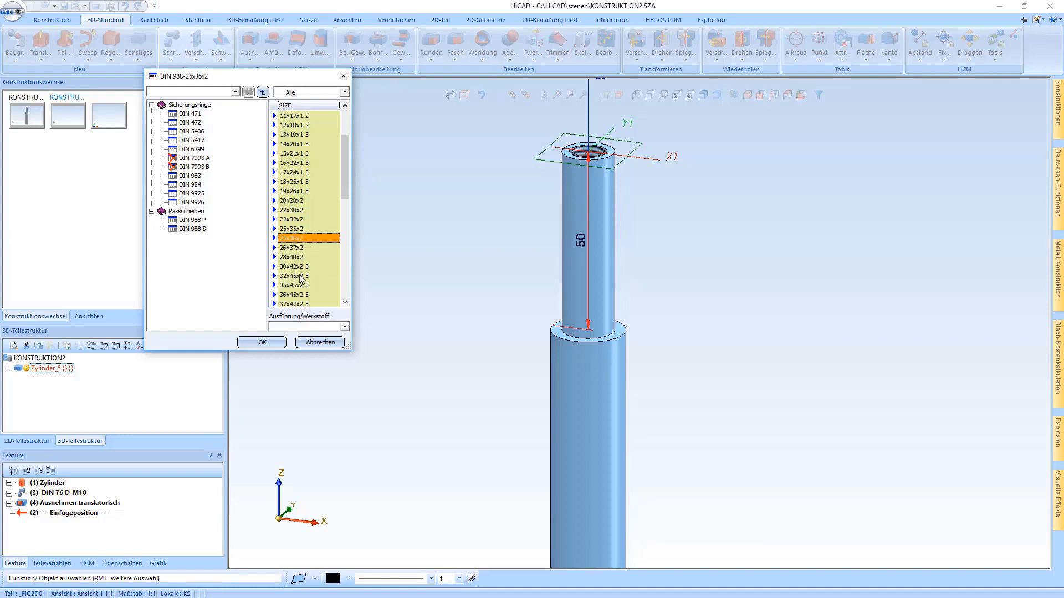
pyautogui.rightClick(298, 278)
pyautogui.click(349, 282)
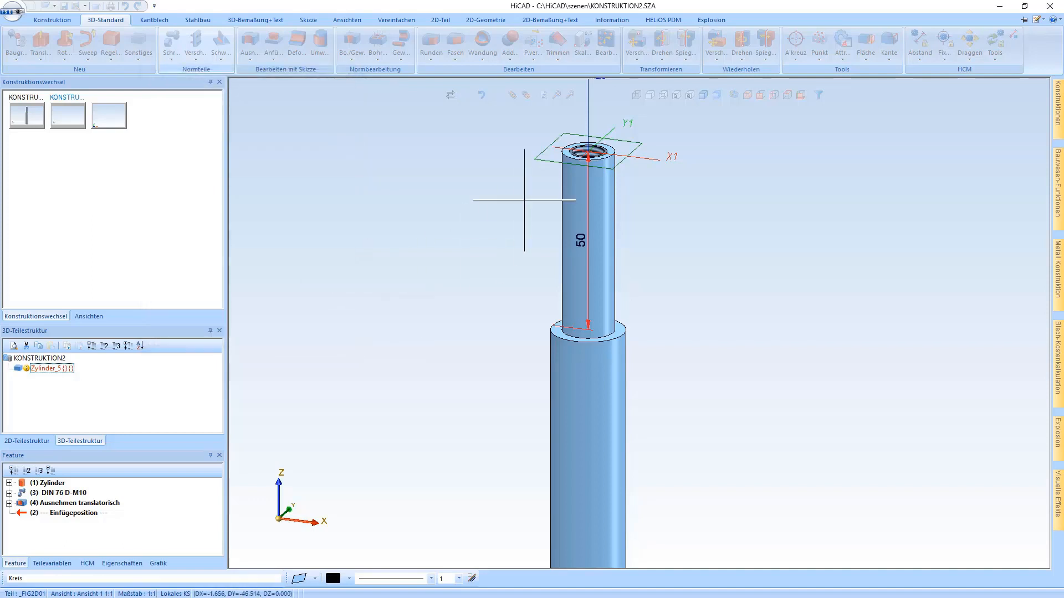
pyautogui.click(569, 168)
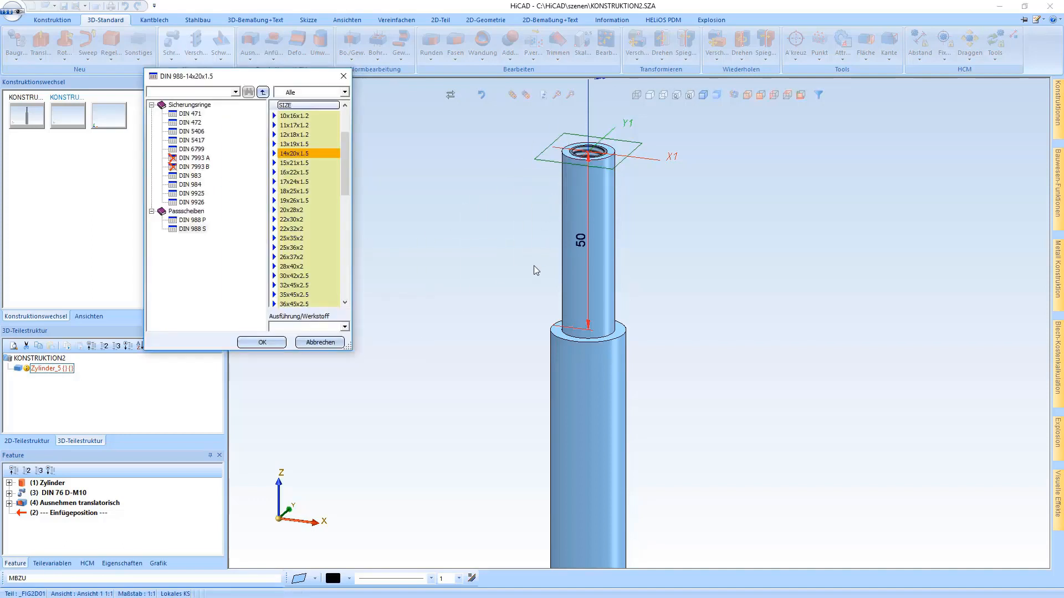
pyautogui.doubleClick(303, 154)
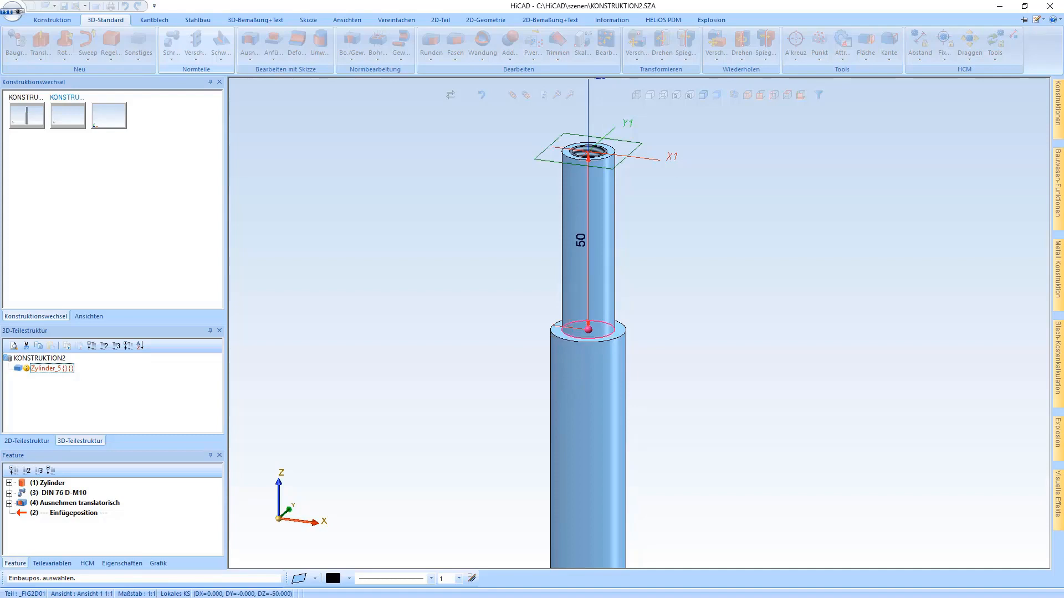
pyautogui.click(564, 333)
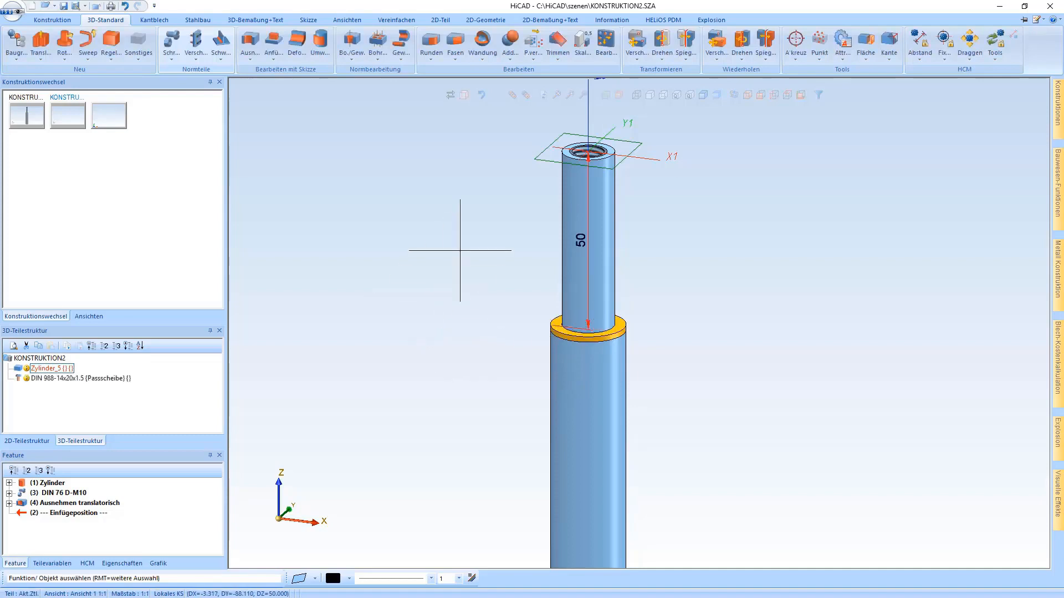
# - Delete all processing planes and show the whole shaft in the standard axonometric view
pyautogui.rightClick(634, 147)
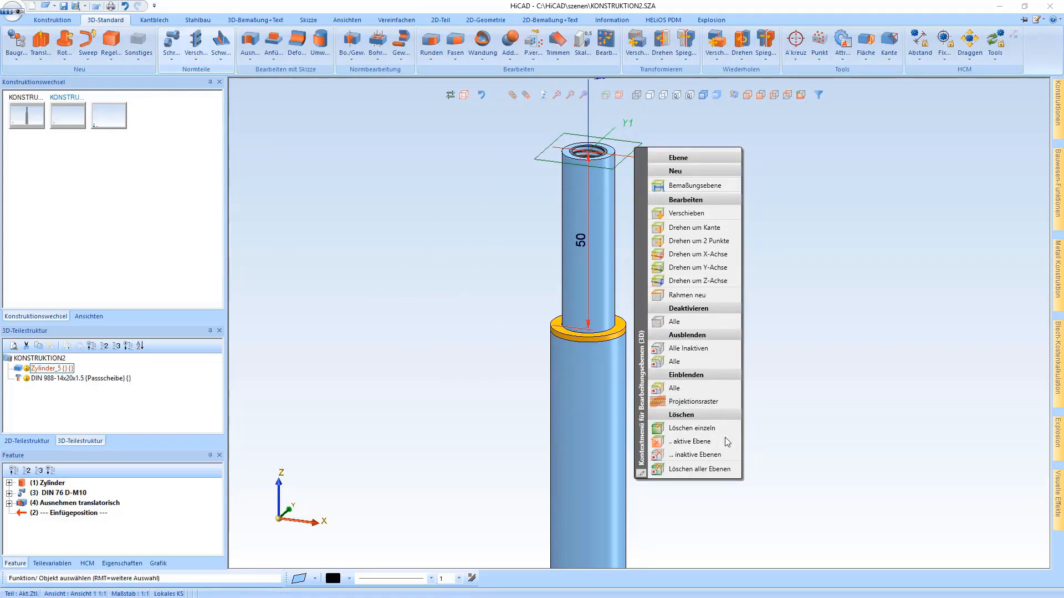
pyautogui.click(651, 471)
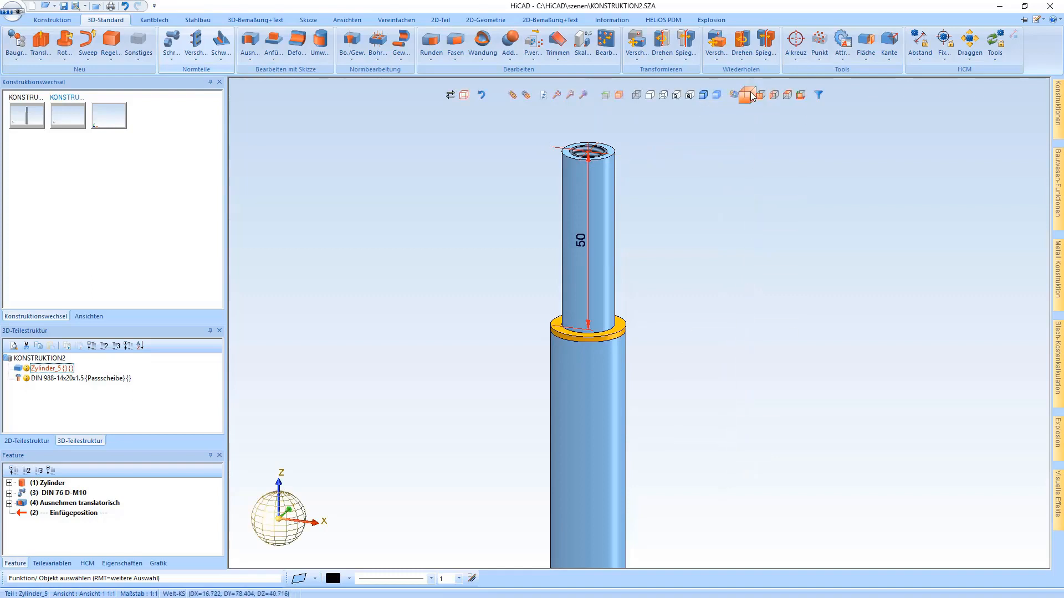
pyautogui.click(751, 95)
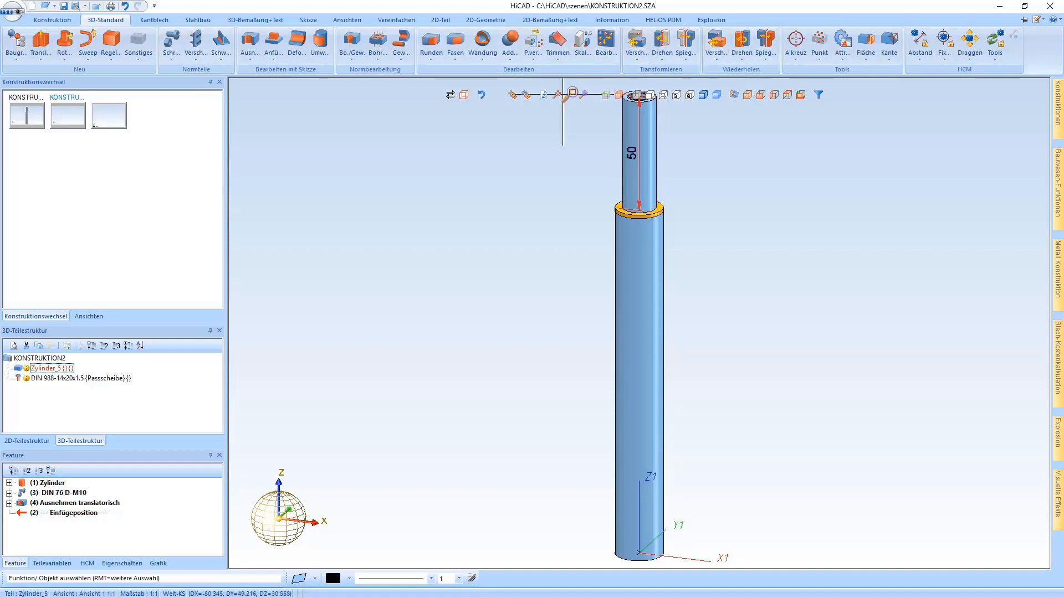
# - Switch to the front view and hide the DIN 988 shim on the shaft's shoulder
pyautogui.click(760, 95)
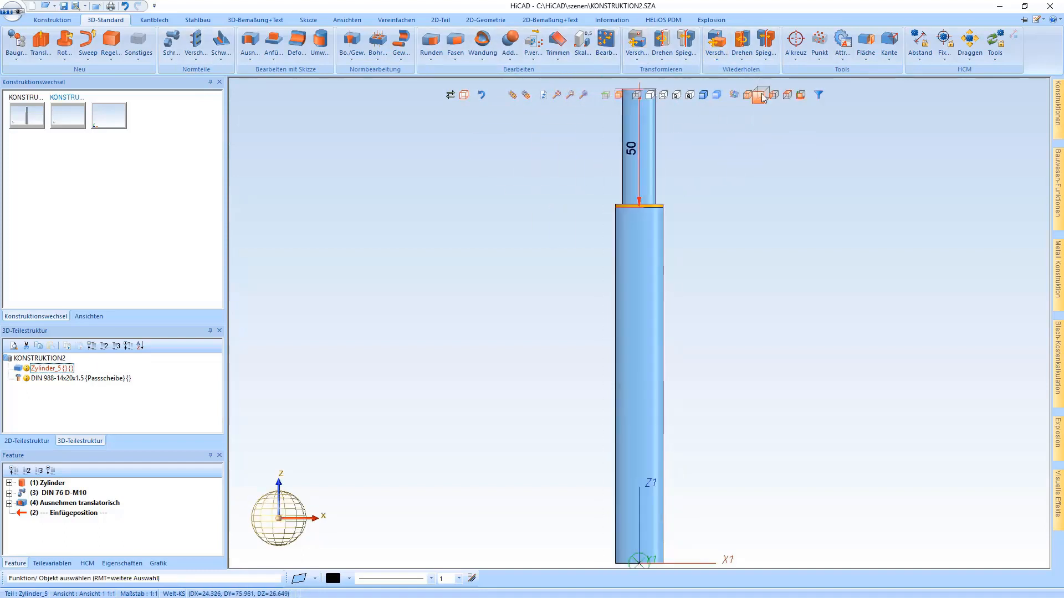
pyautogui.rightClick(657, 204)
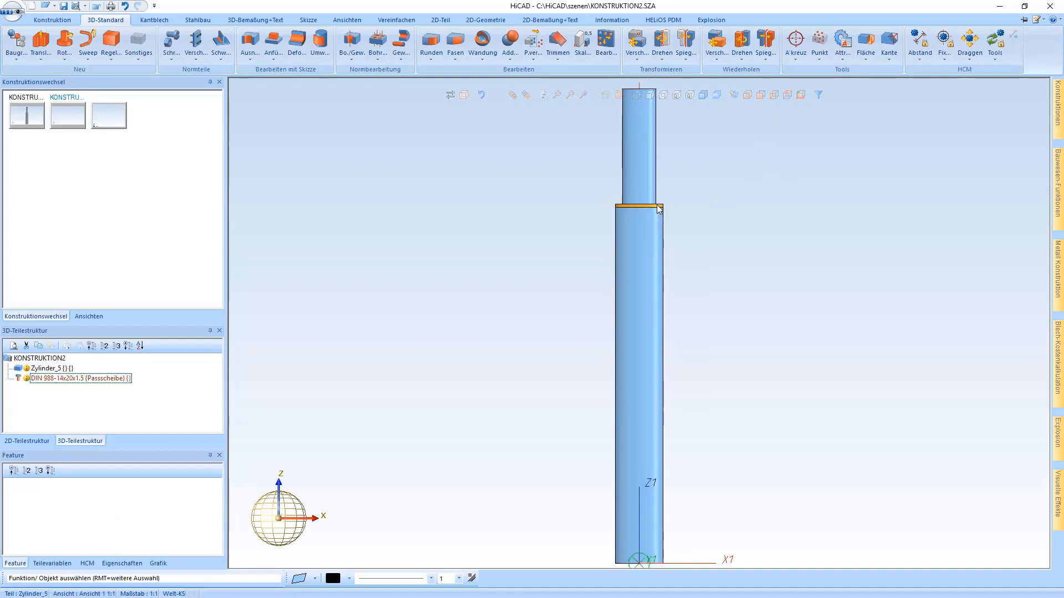
pyautogui.click(697, 220)
pyautogui.scroll(-1, 543, 249)
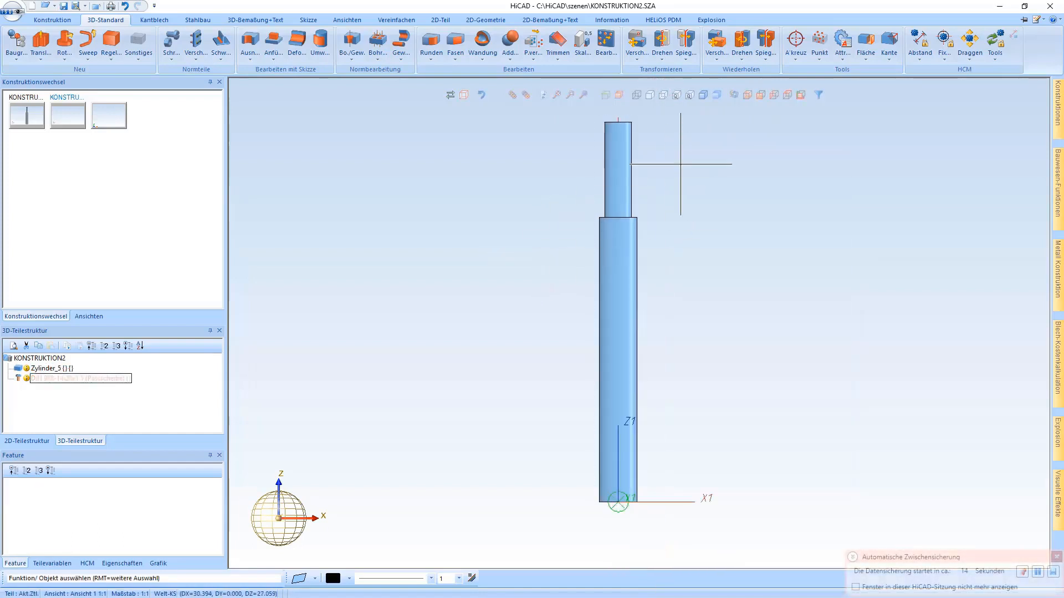
# - Show the shaft as an unshaded outline, start a 2D part DXF export of that figure, and cancel at the file name
pyautogui.click(649, 95)
pyautogui.scroll(-1, 606, 239)
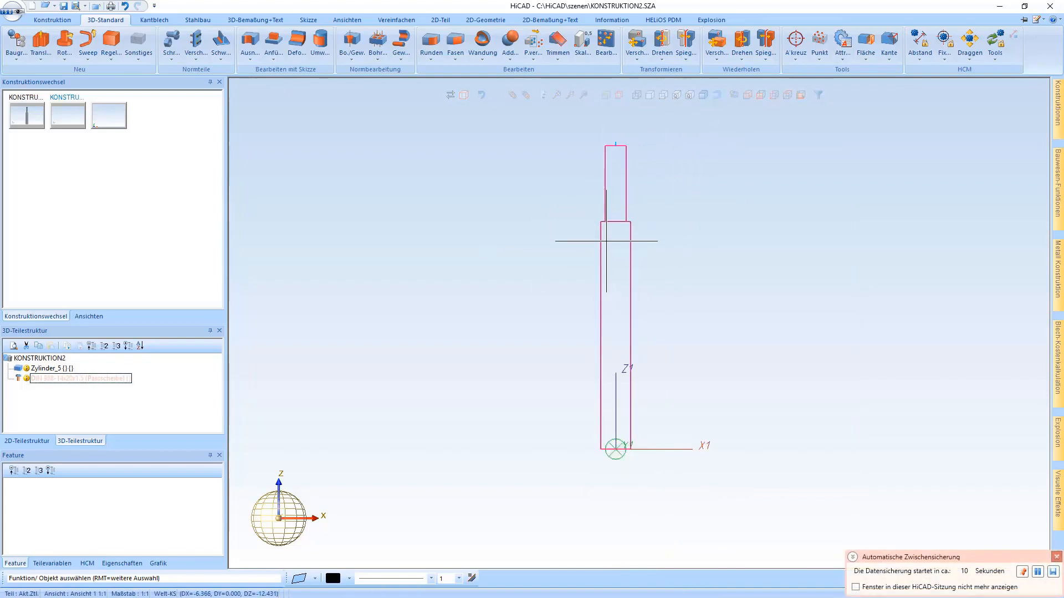
pyautogui.click(157, 19)
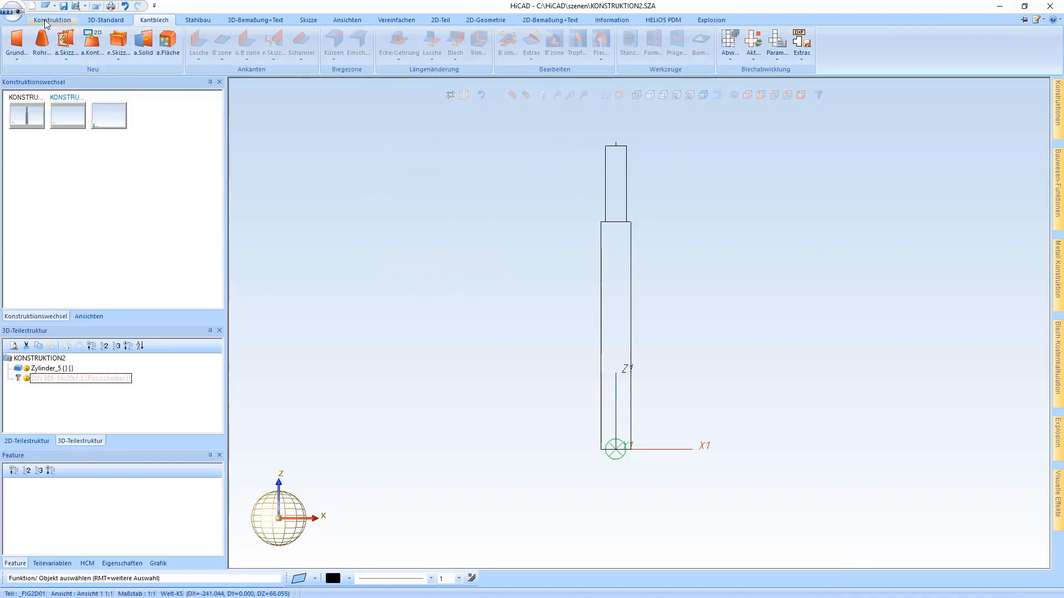
pyautogui.click(218, 58)
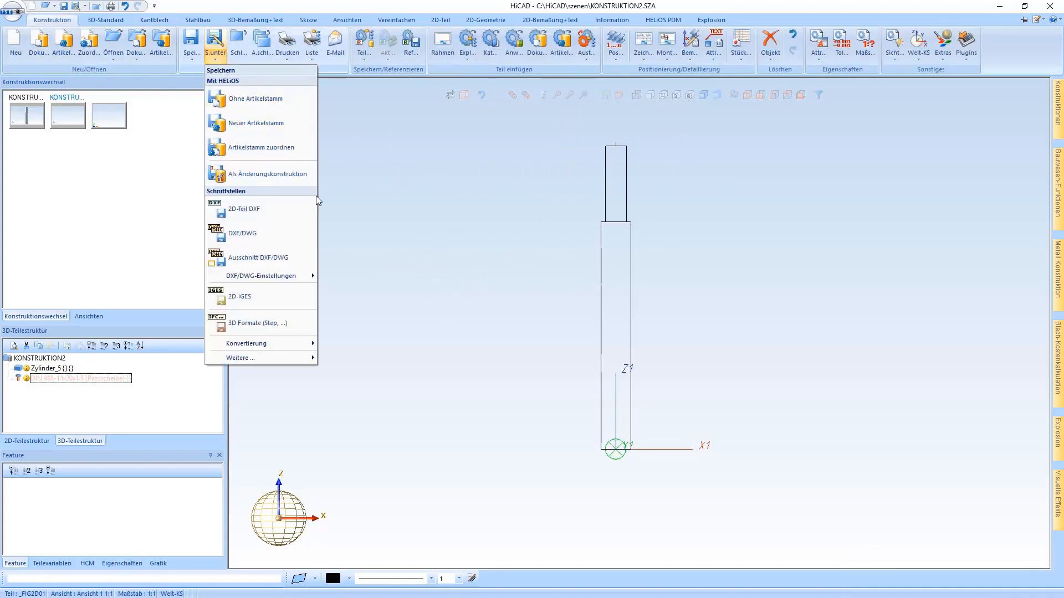
pyautogui.click(258, 210)
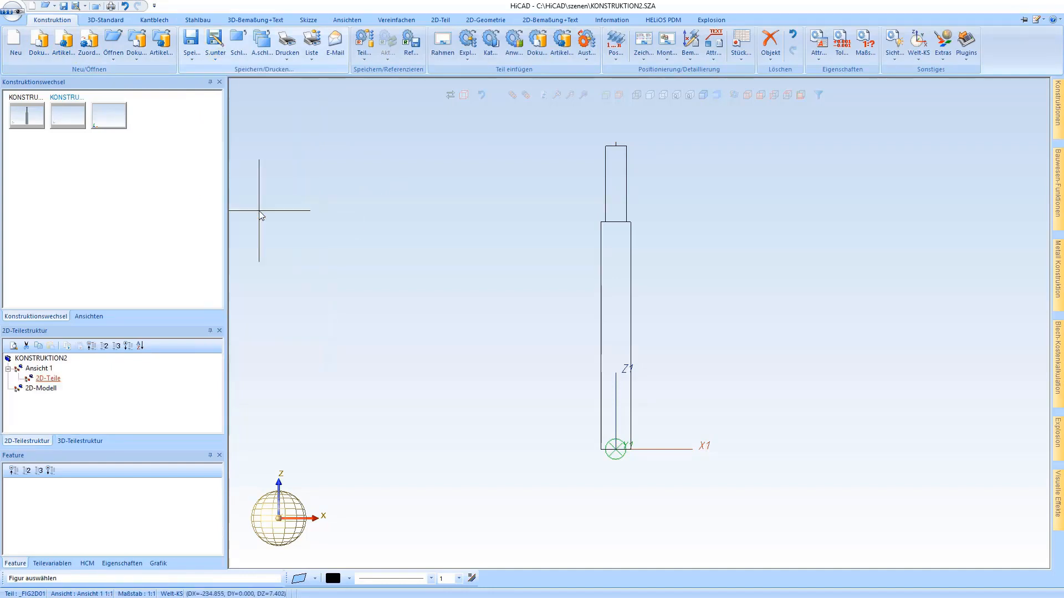
pyautogui.click(587, 272)
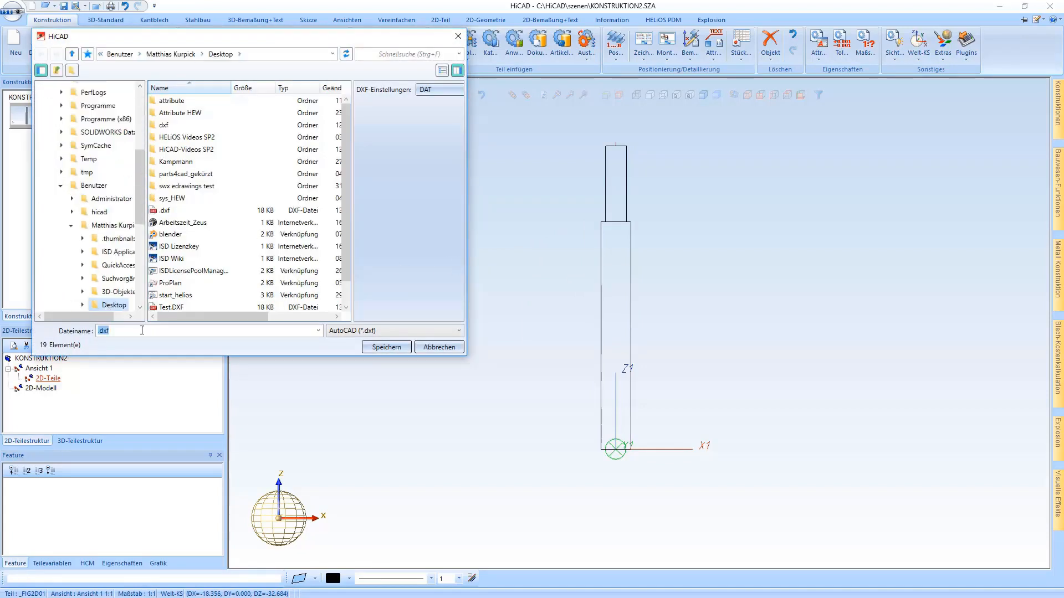
pyautogui.click(440, 348)
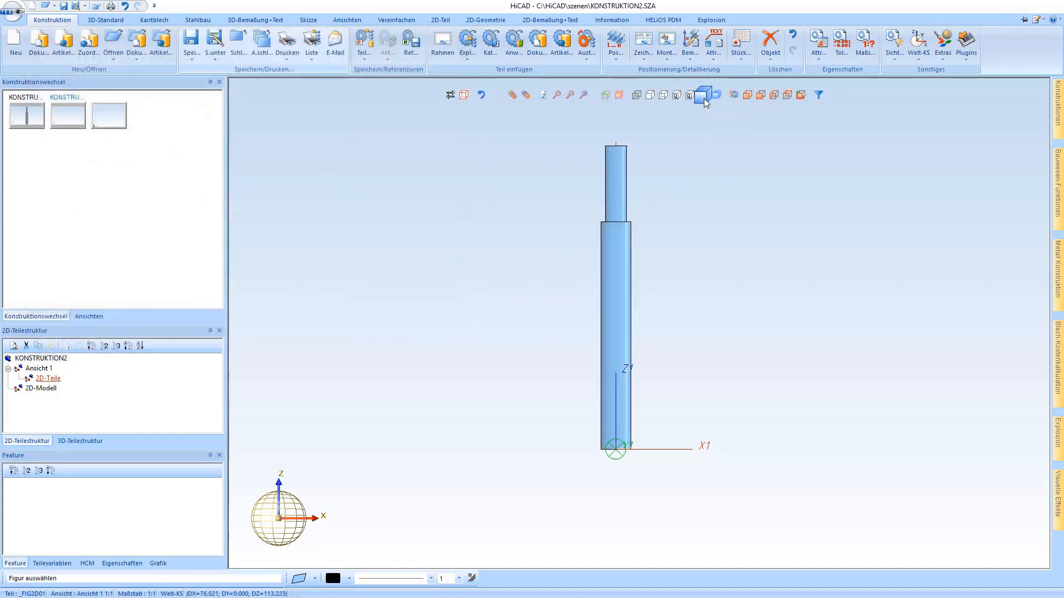
# - Return the shaft to the shaded display in the standard axonometric view
pyautogui.click(744, 95)
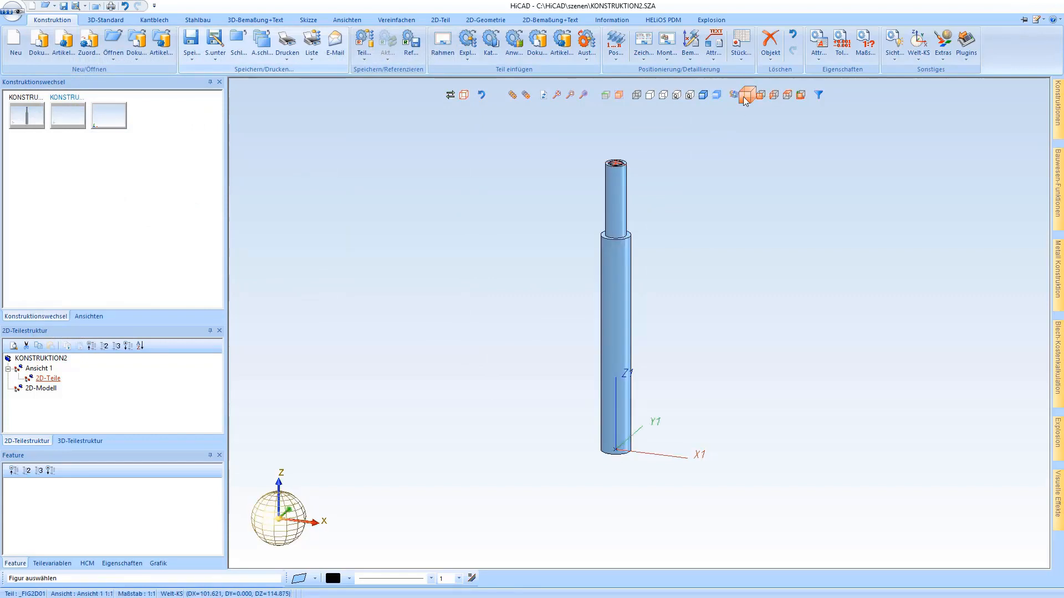